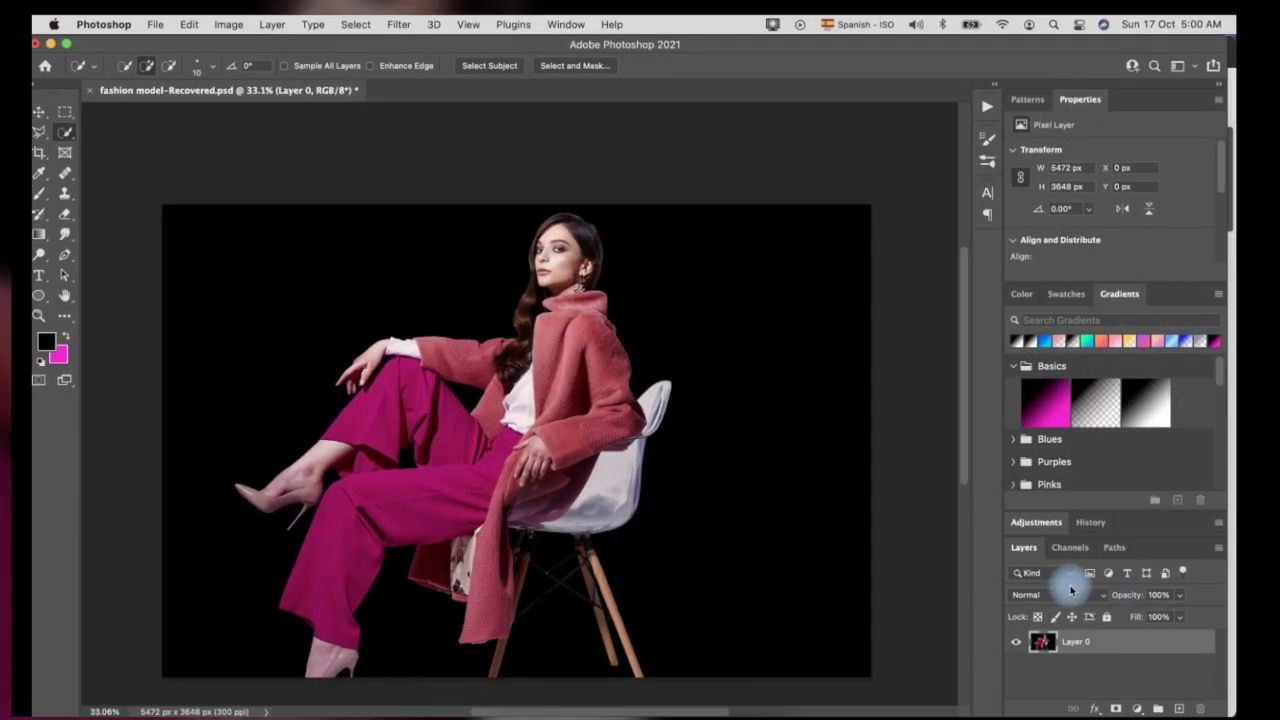
Step: Select the Brush tool with white as the foreground colour
left_click(39, 193)
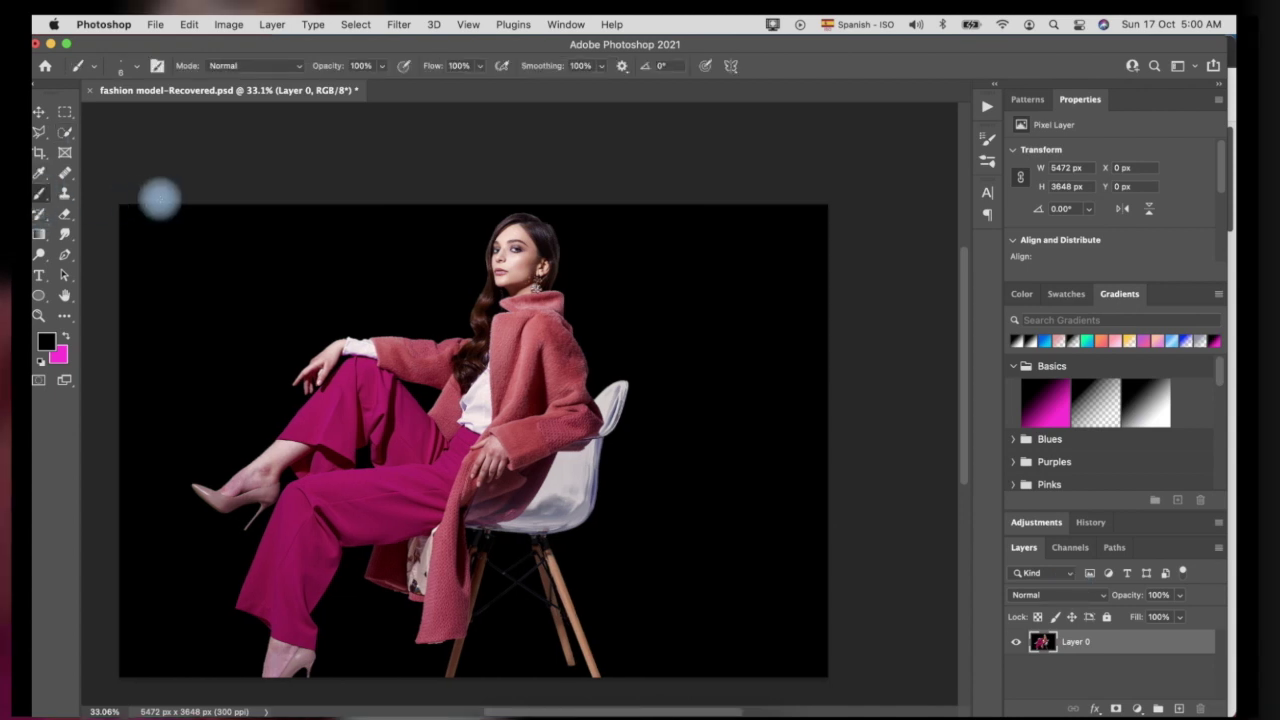
left_click(41, 361)
left_click(64, 338)
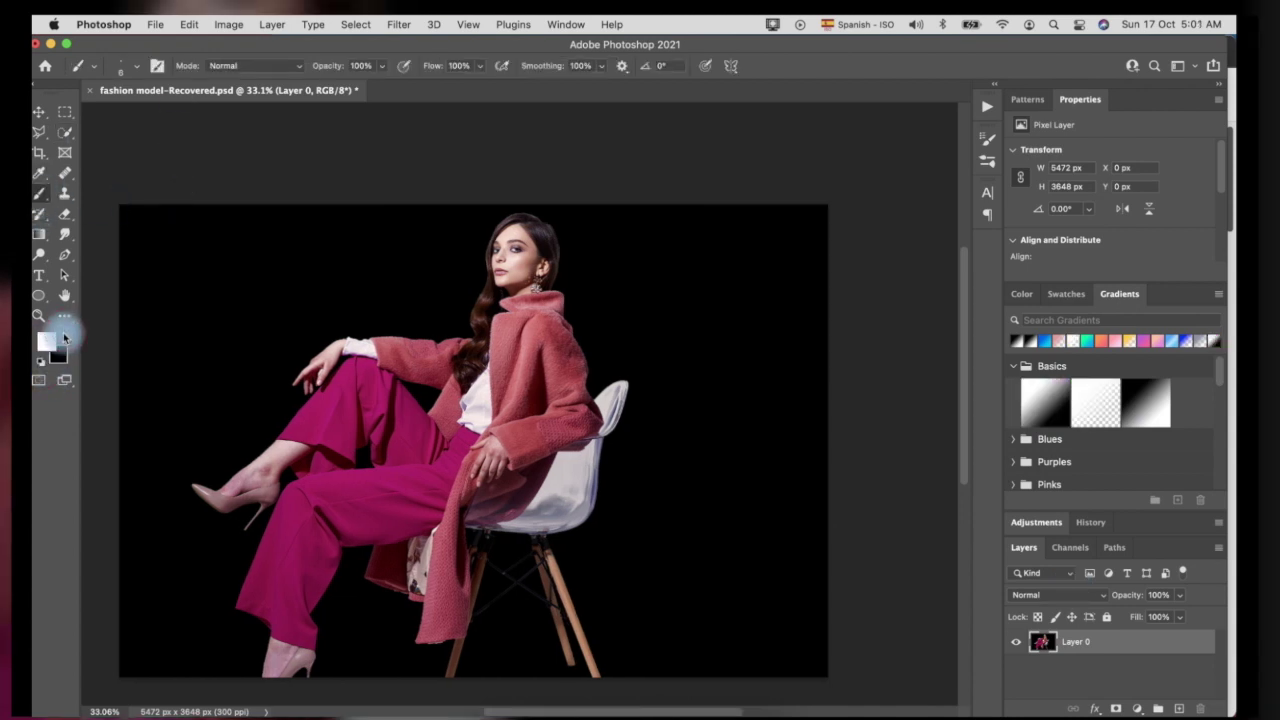
Step: Set the brush to Hard Round at about 47 px
left_click(125, 65)
left_click_drag(112, 110, 134, 116)
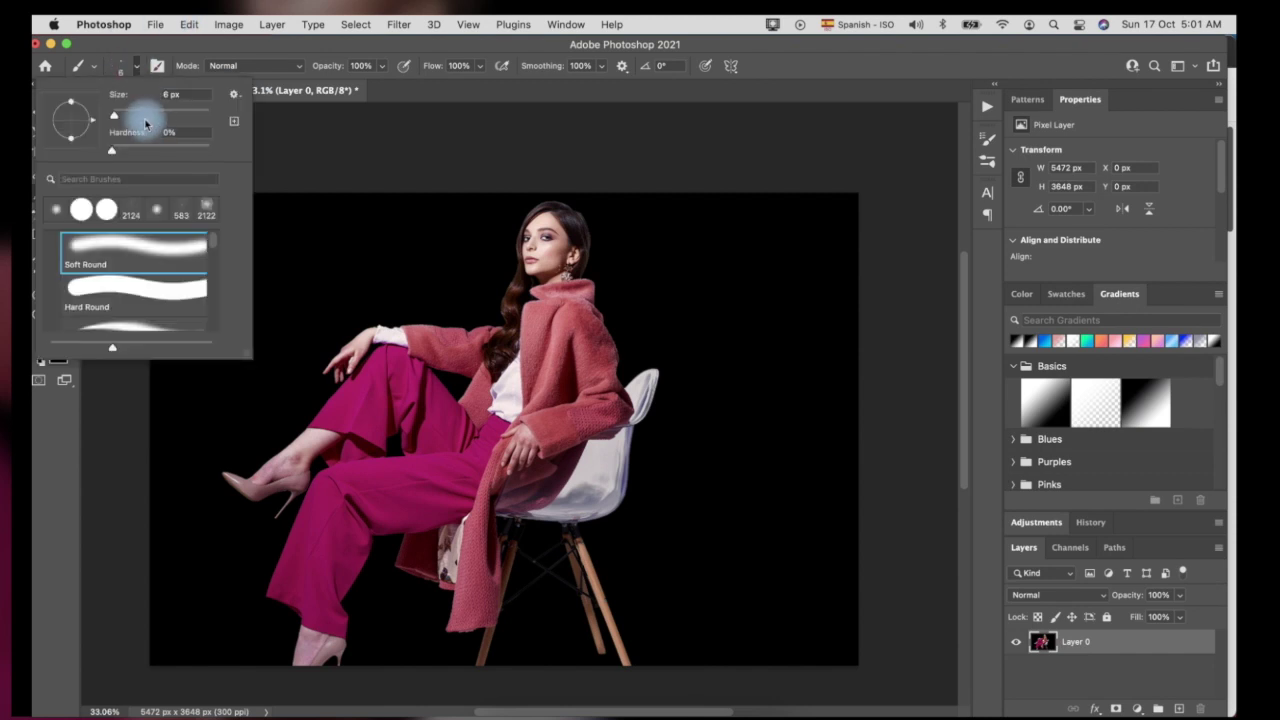
left_click(309, 271)
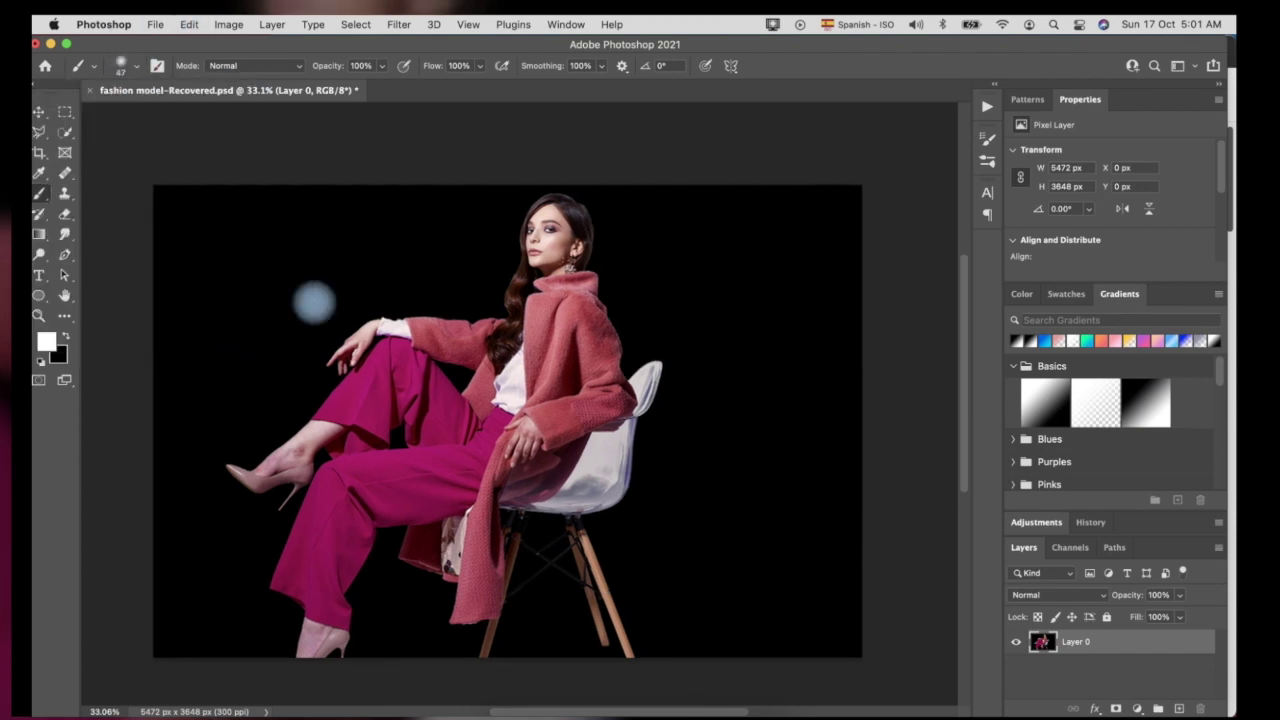
left_click(125, 66)
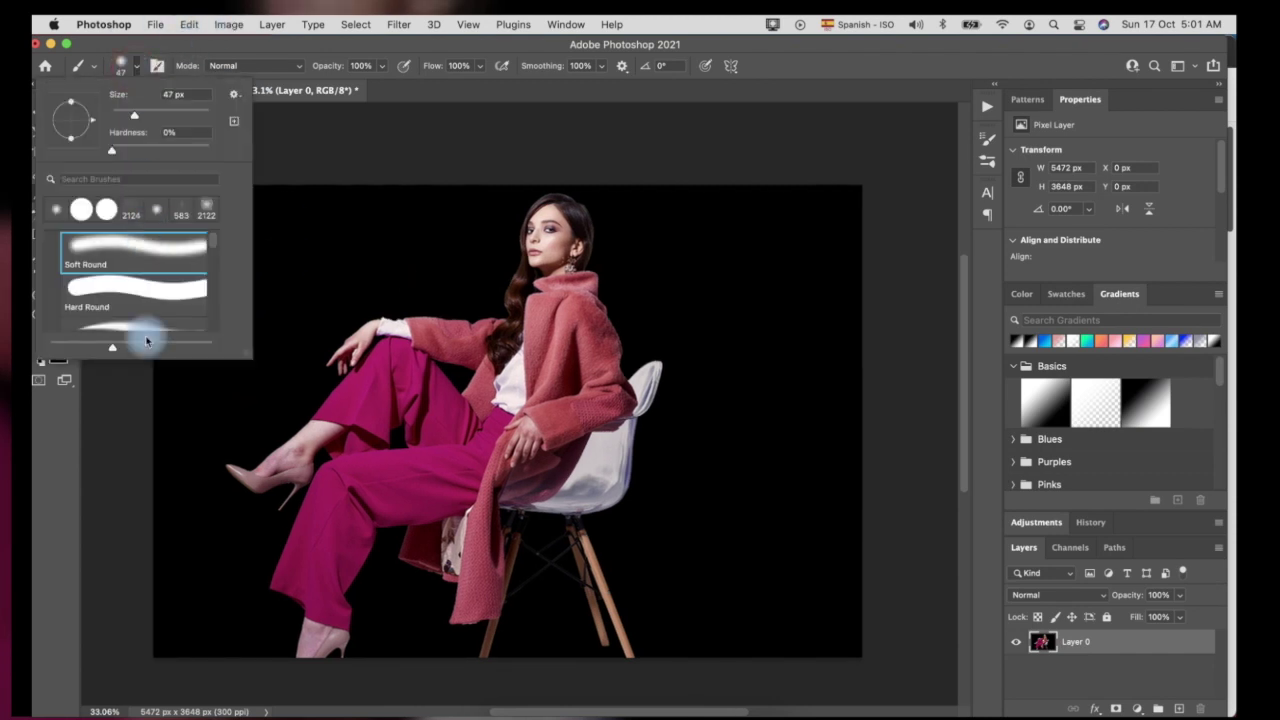
left_click(147, 293)
left_click(410, 212)
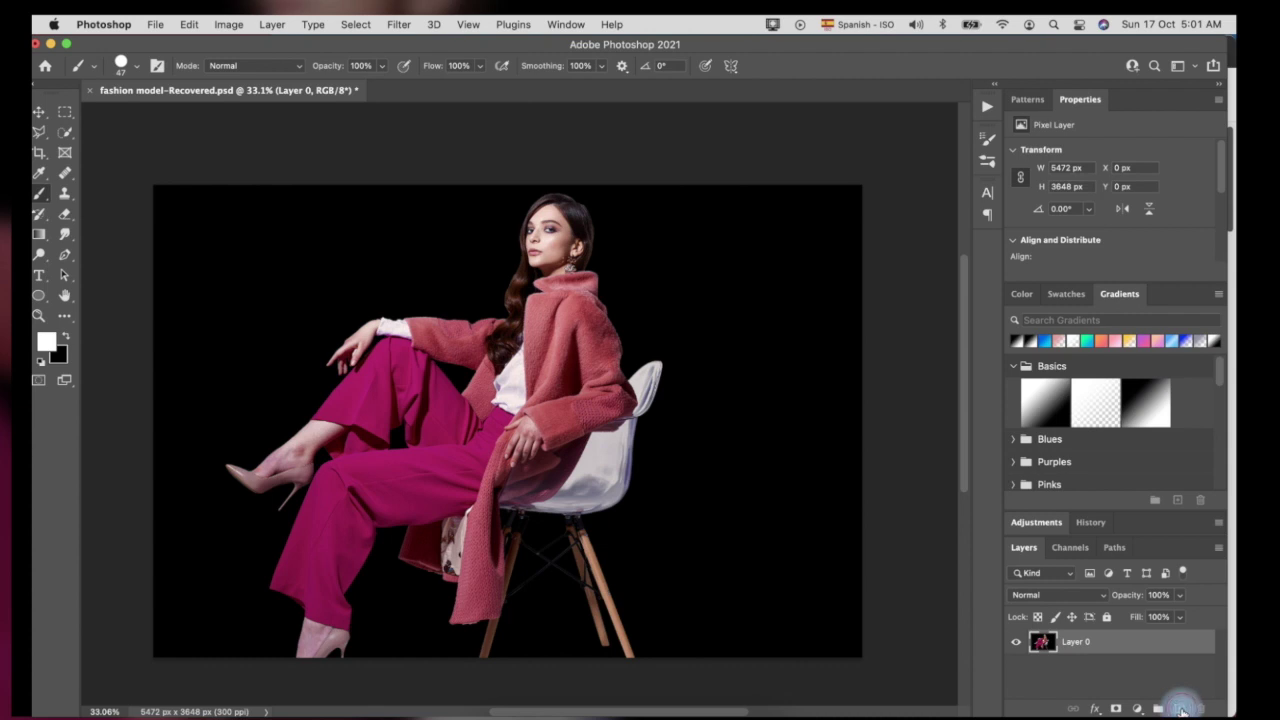
Step: On a new layer, draw a closed triangle path around the model's head with the Pen tool
left_click(1179, 708)
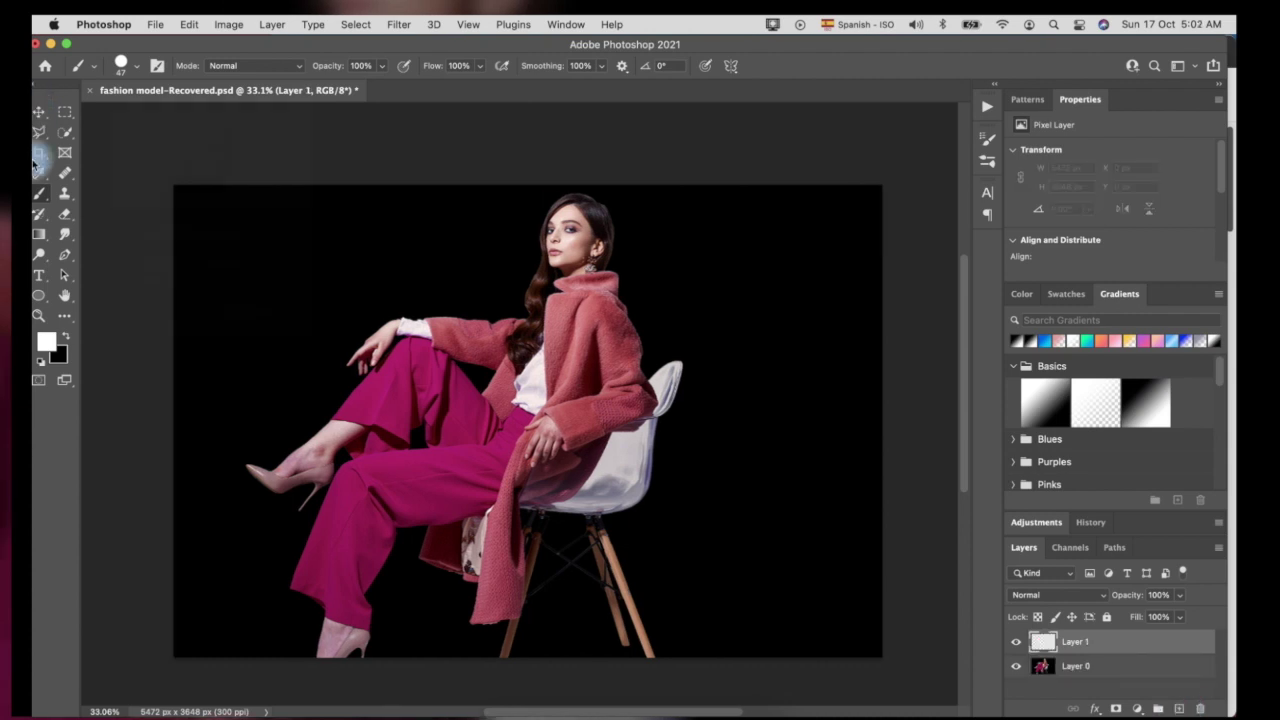
left_click(63, 253)
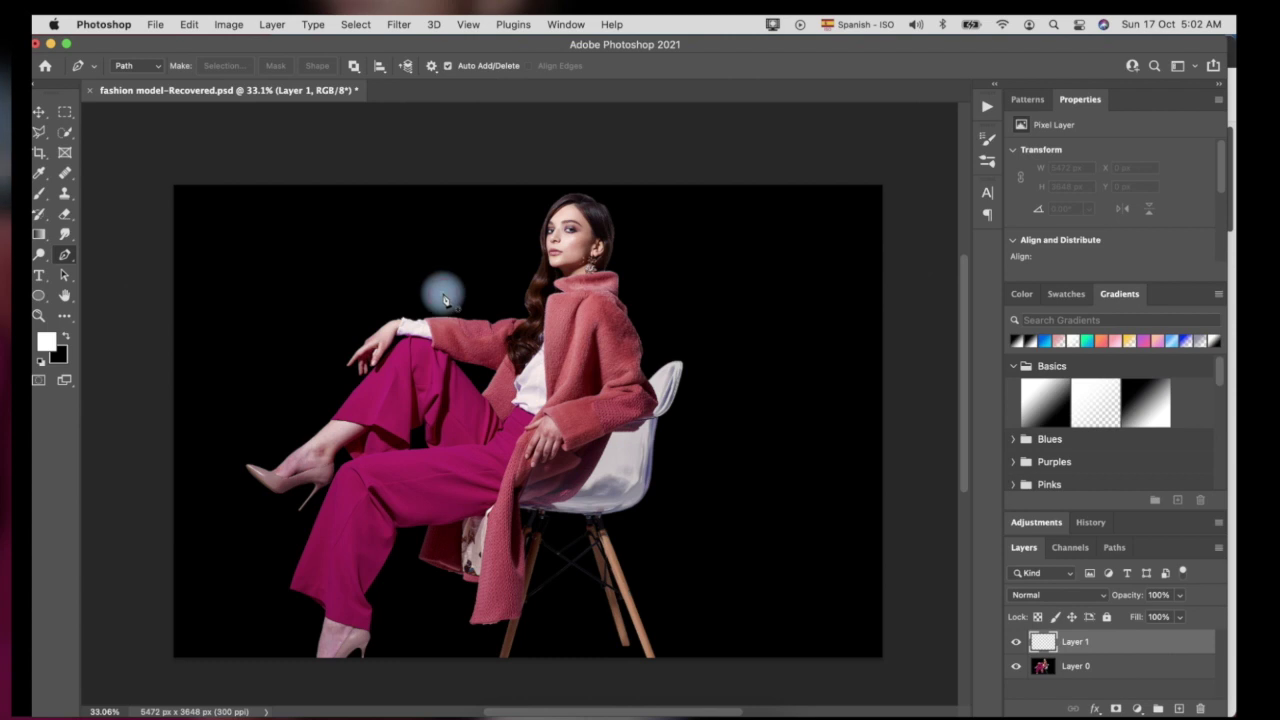
left_click(442, 293)
left_click(704, 204)
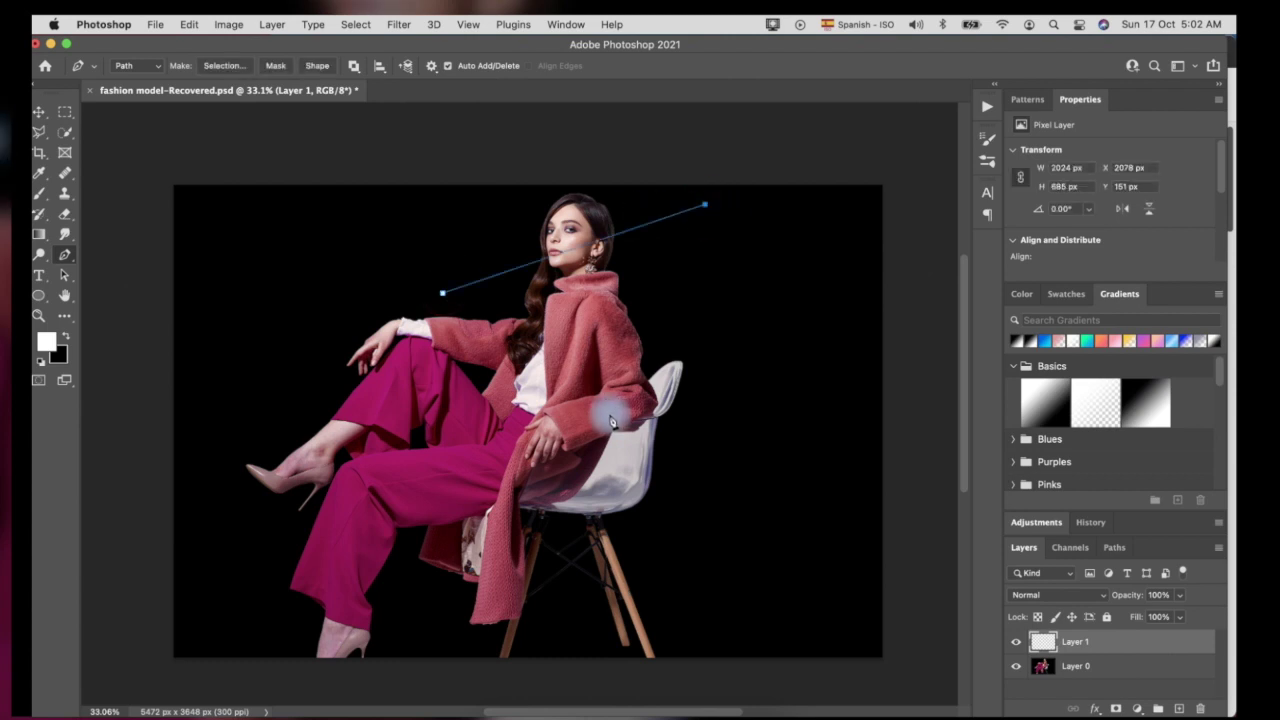
left_click(627, 405)
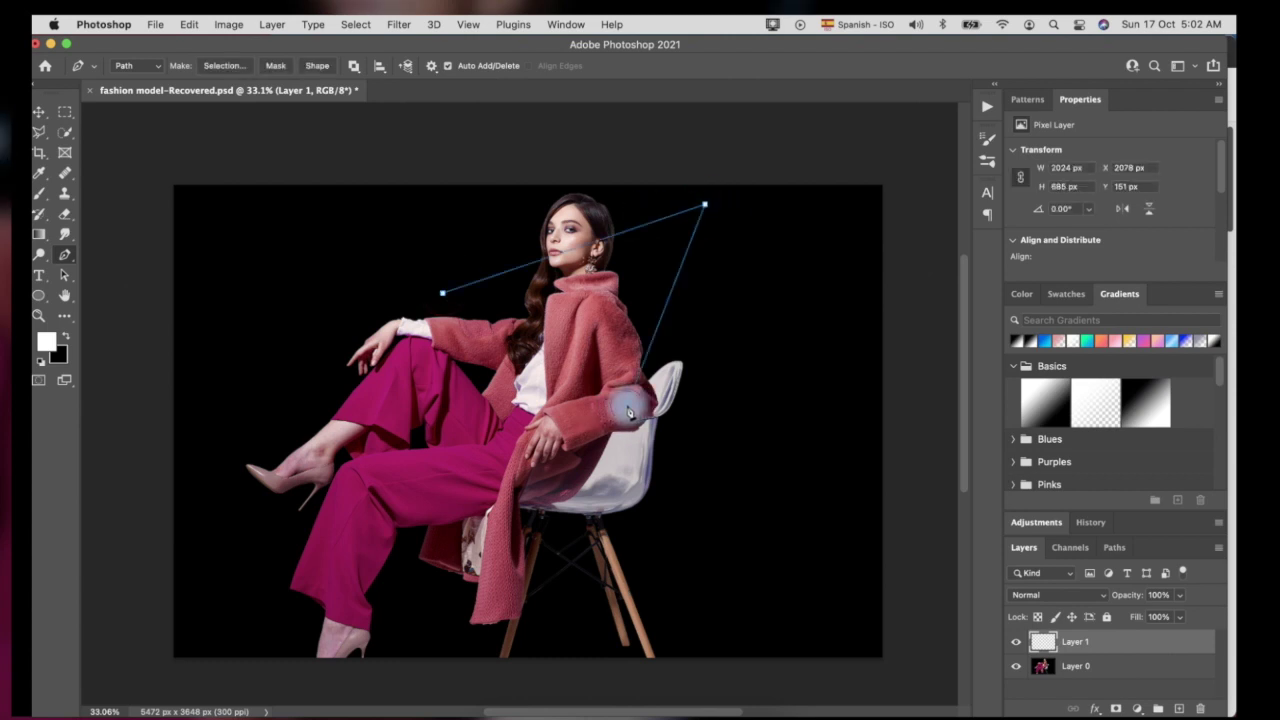
left_click(443, 296)
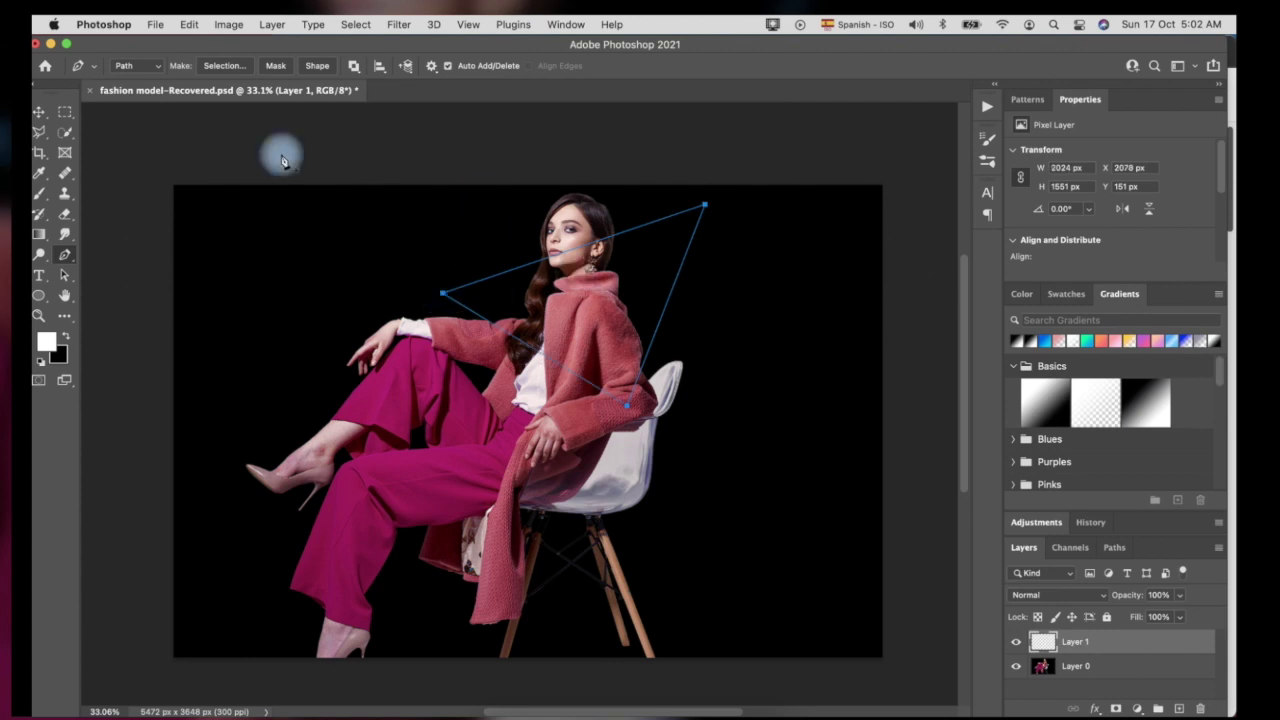
Step: Stroke the triangle path with the white brush
right_click(612, 316)
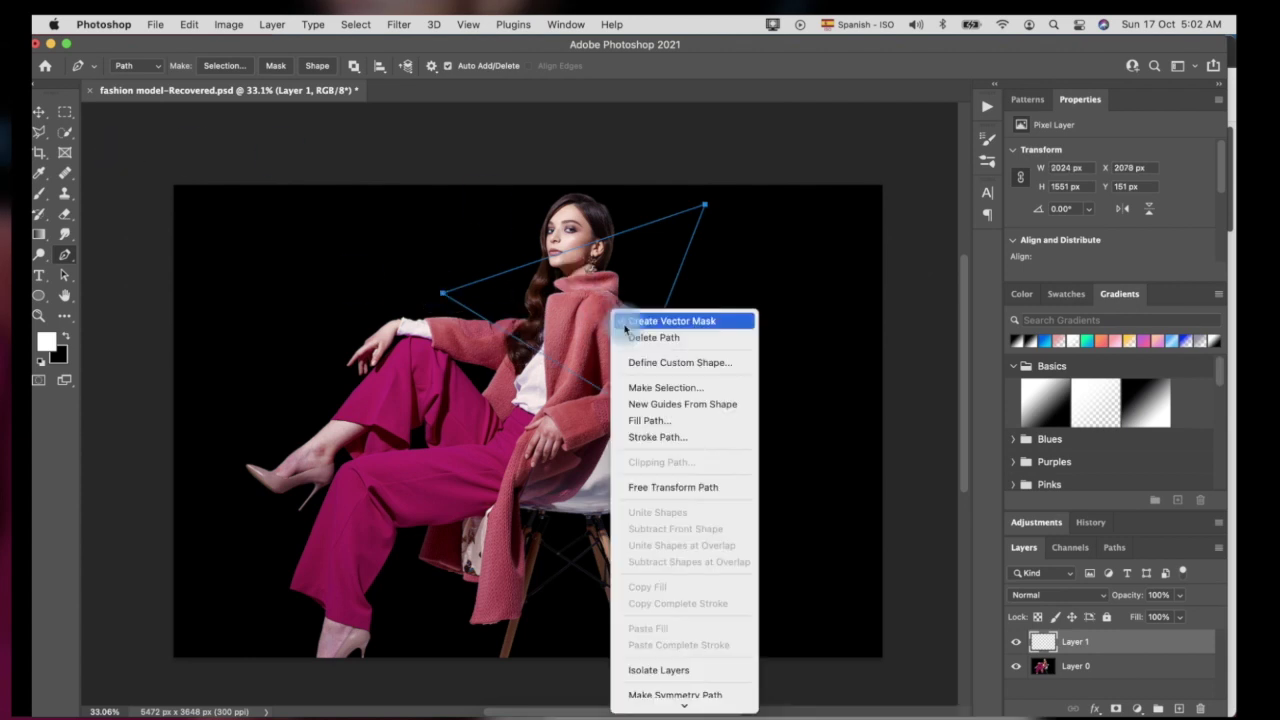
left_click(727, 520)
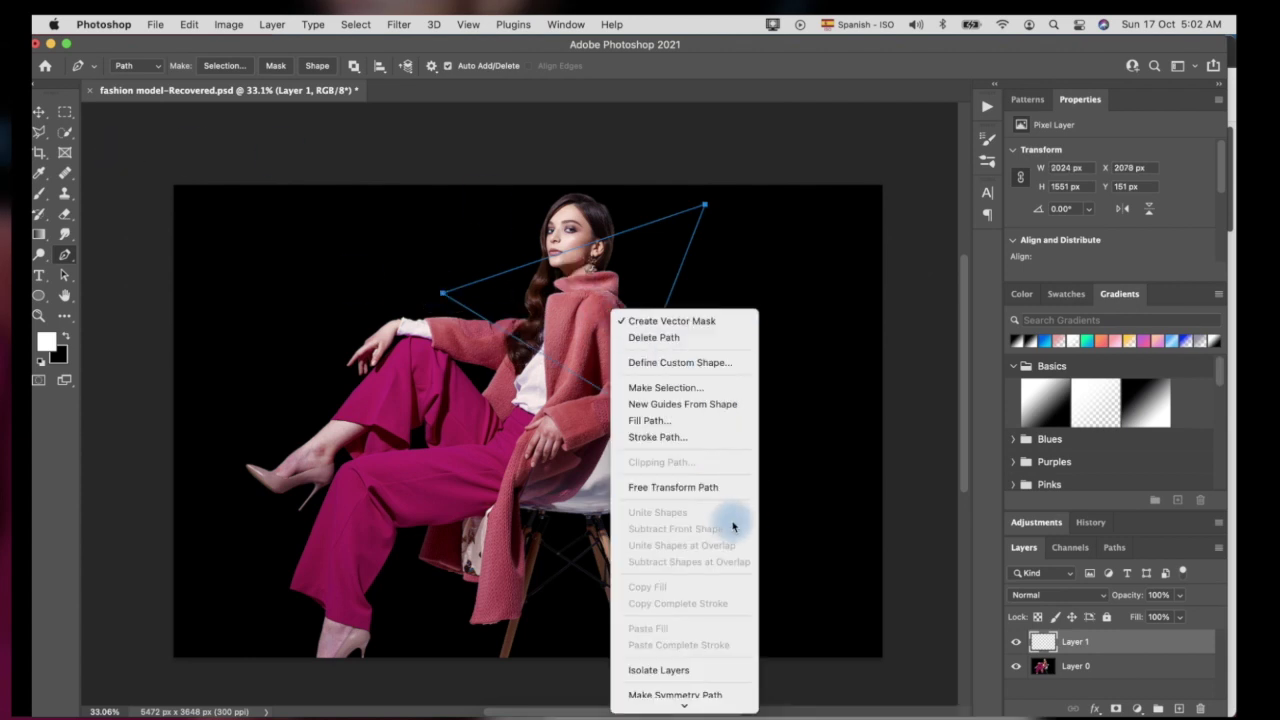
left_click(688, 437)
left_click(585, 361)
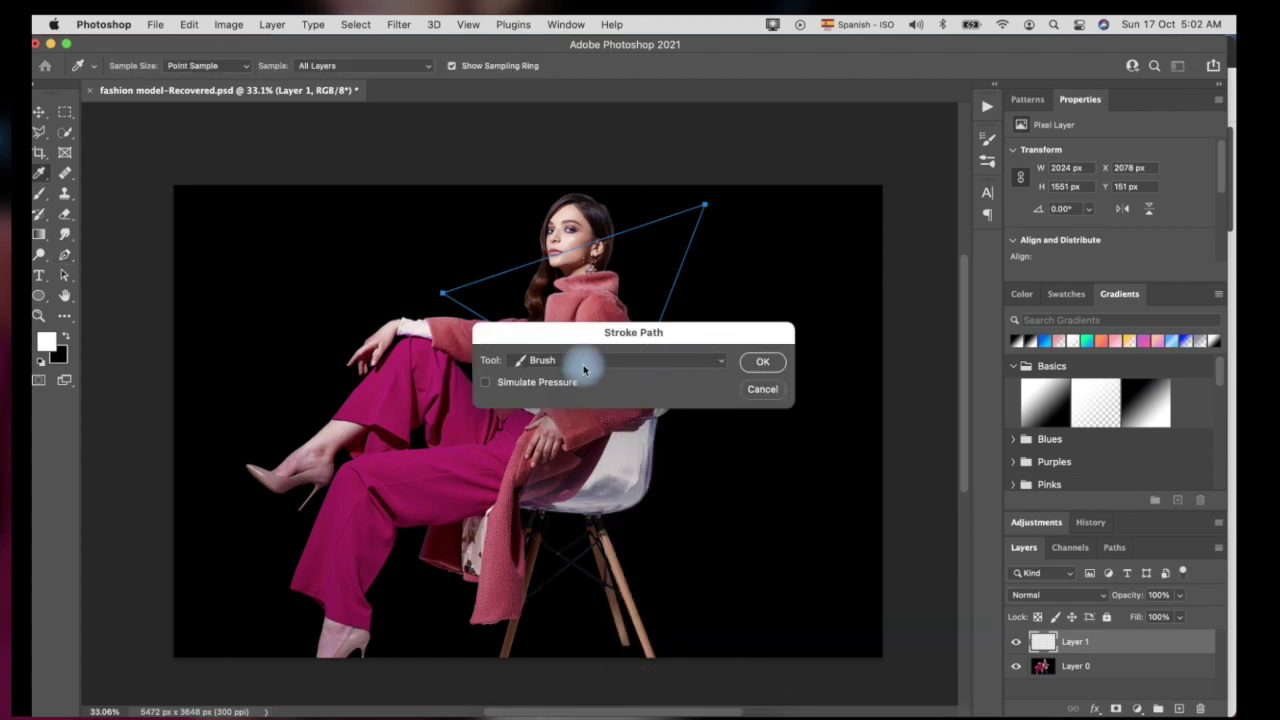
left_click(584, 362)
left_click(770, 364)
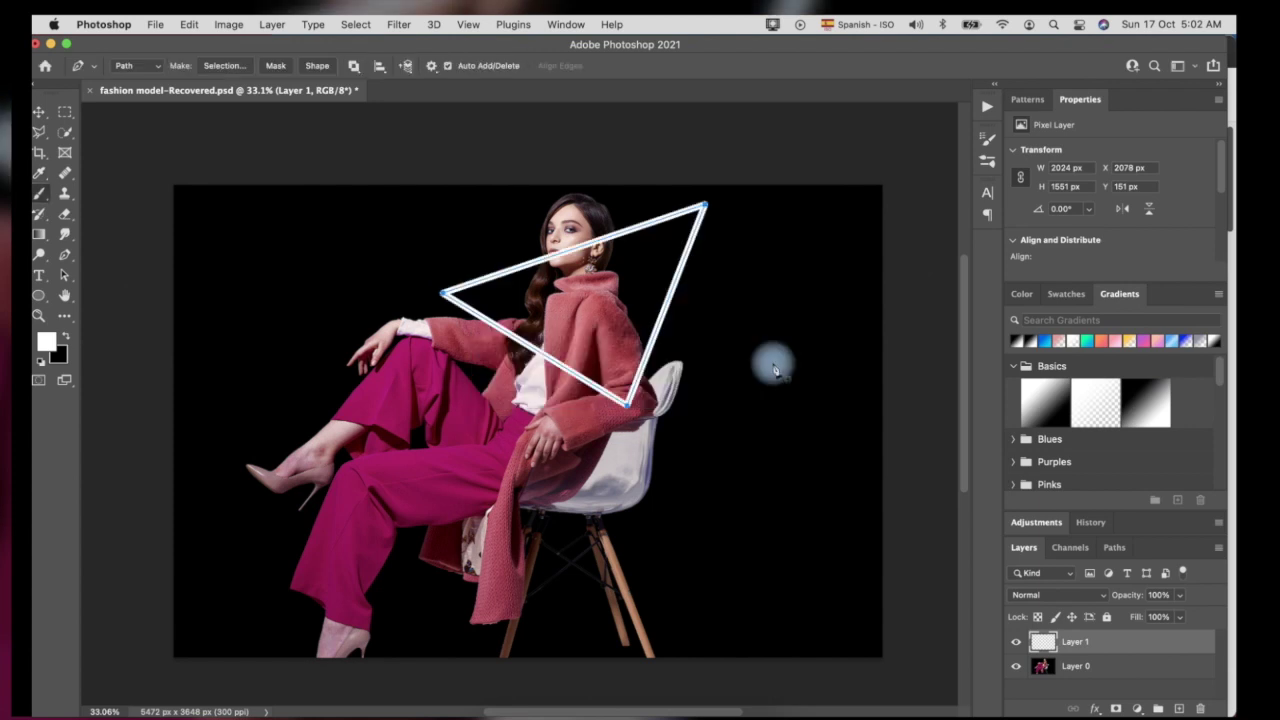
Step: Shift the white triangle outline up and to the left
left_click(36, 112)
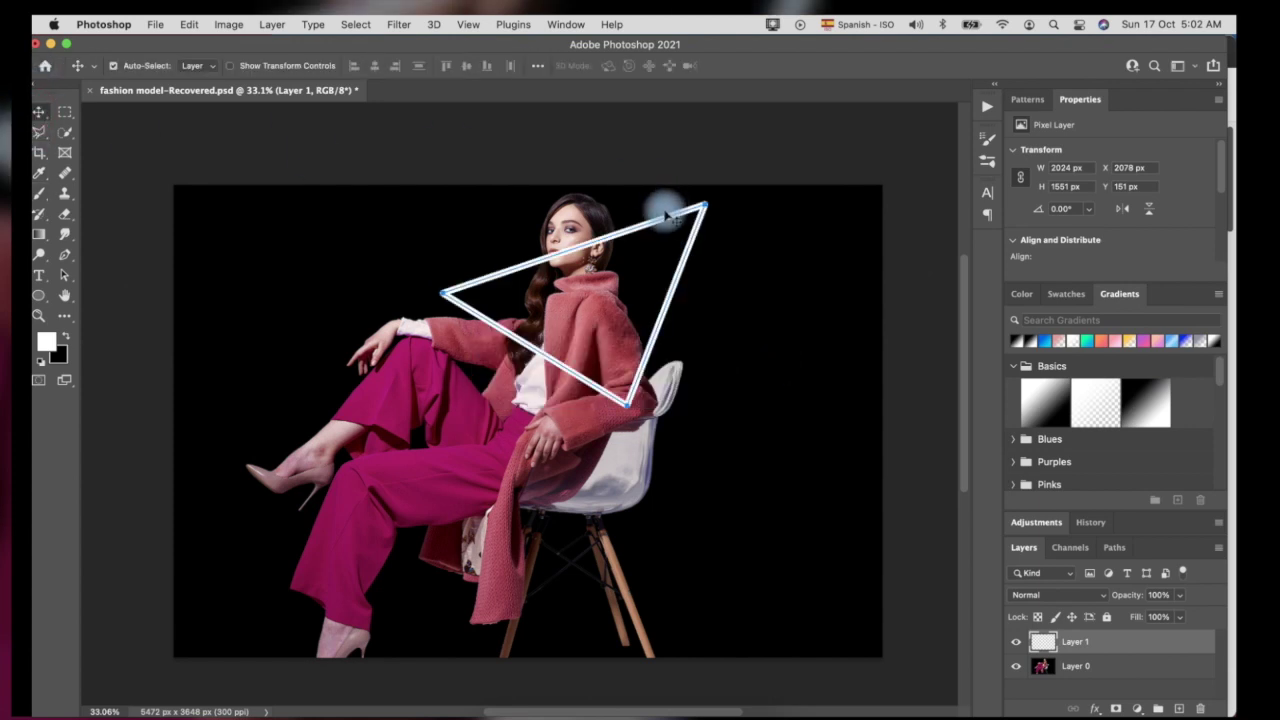
left_click_drag(664, 226, 637, 213)
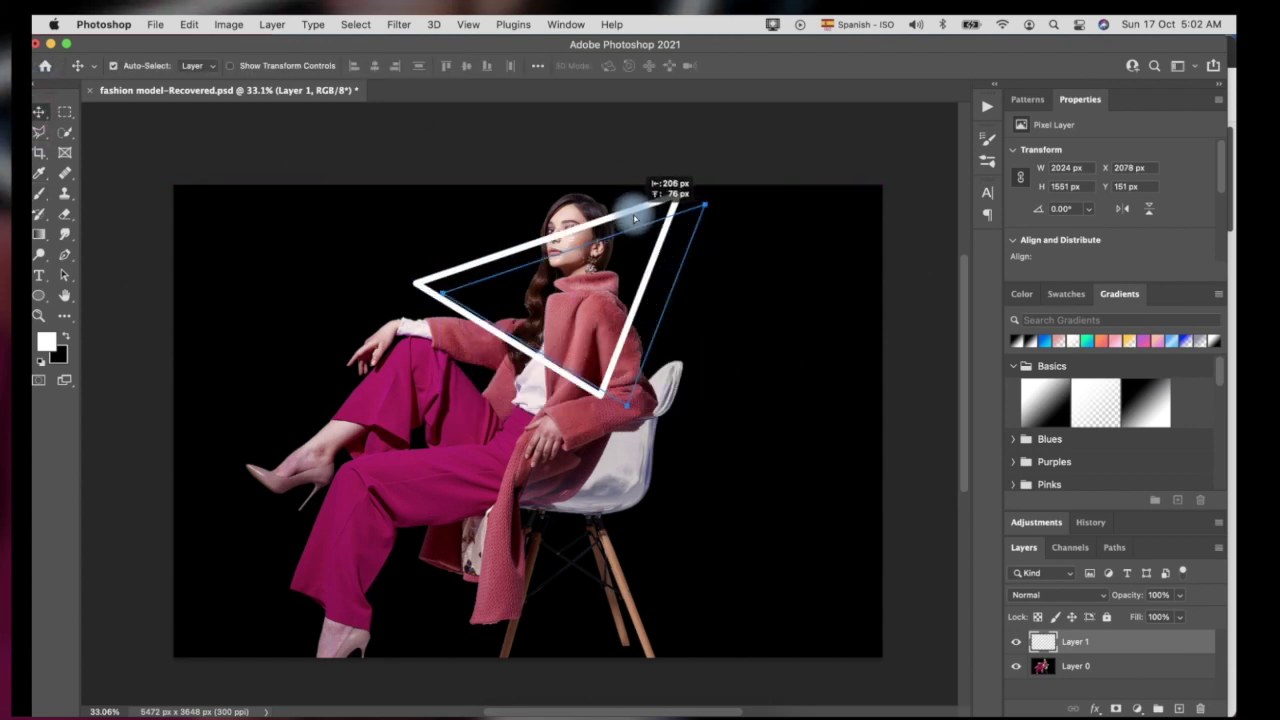
left_click(702, 212)
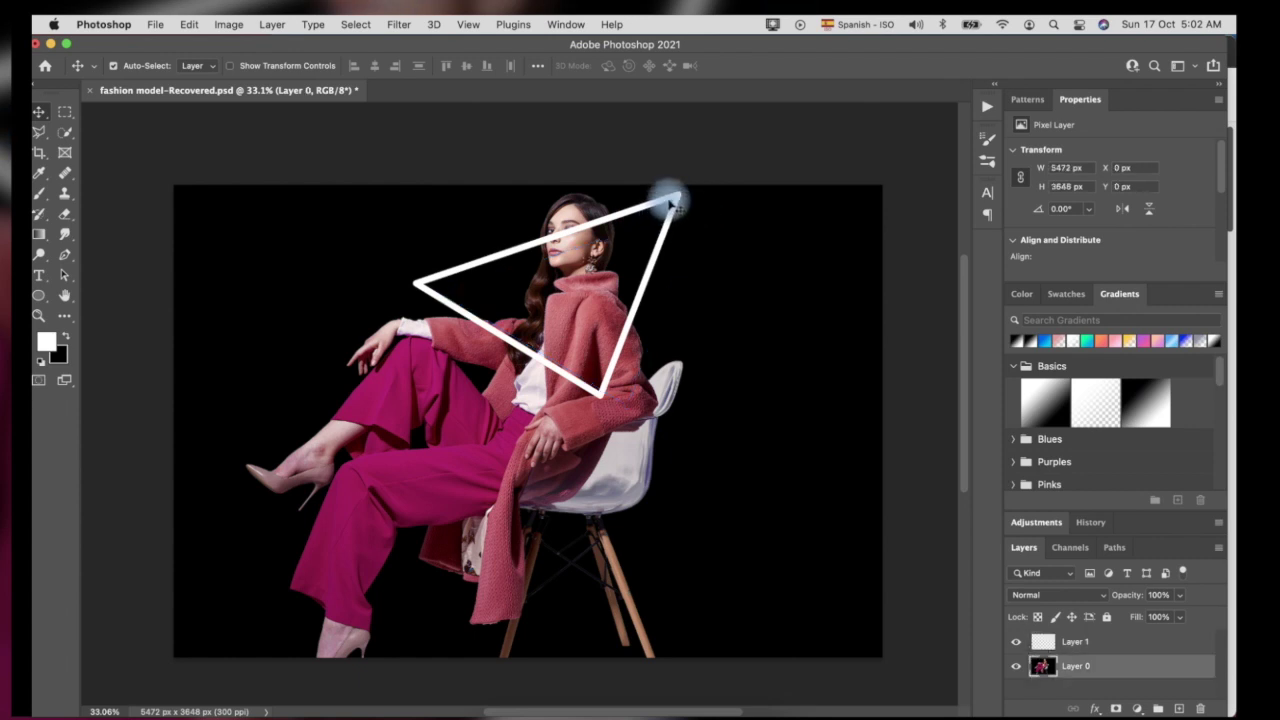
key("super+t")
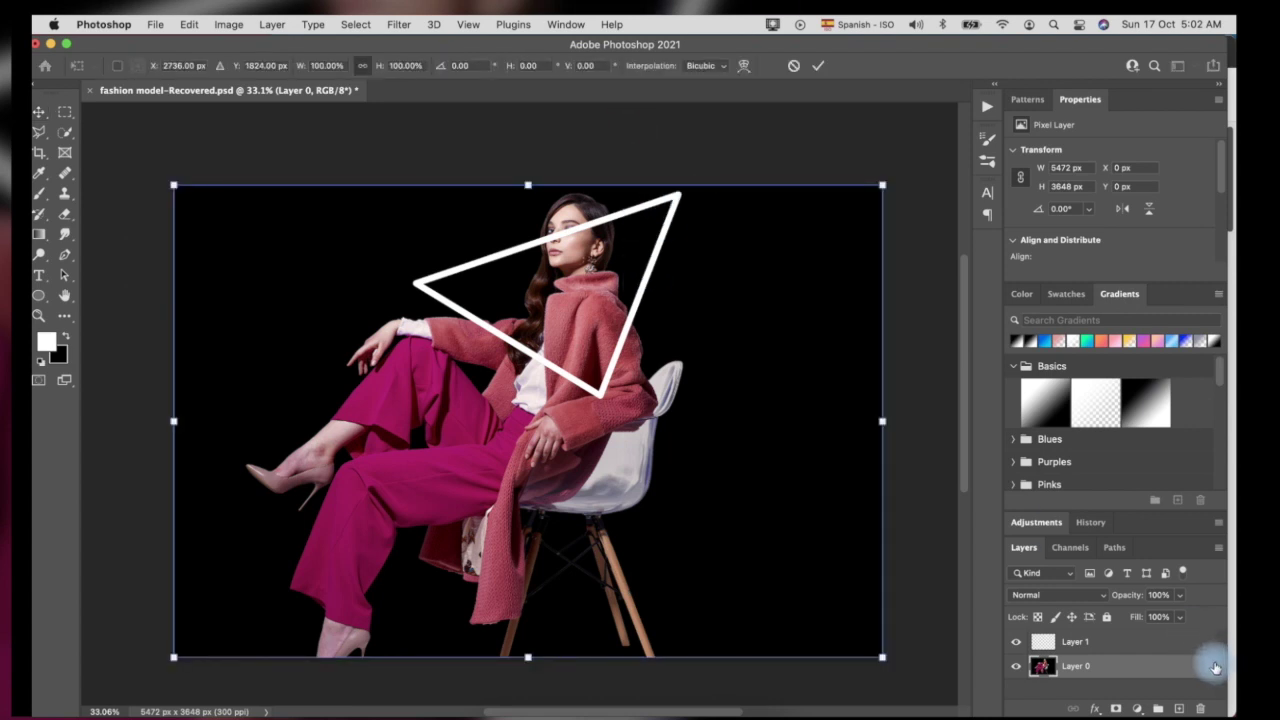
left_click(1075, 641)
left_click_drag(670, 190, 632, 162)
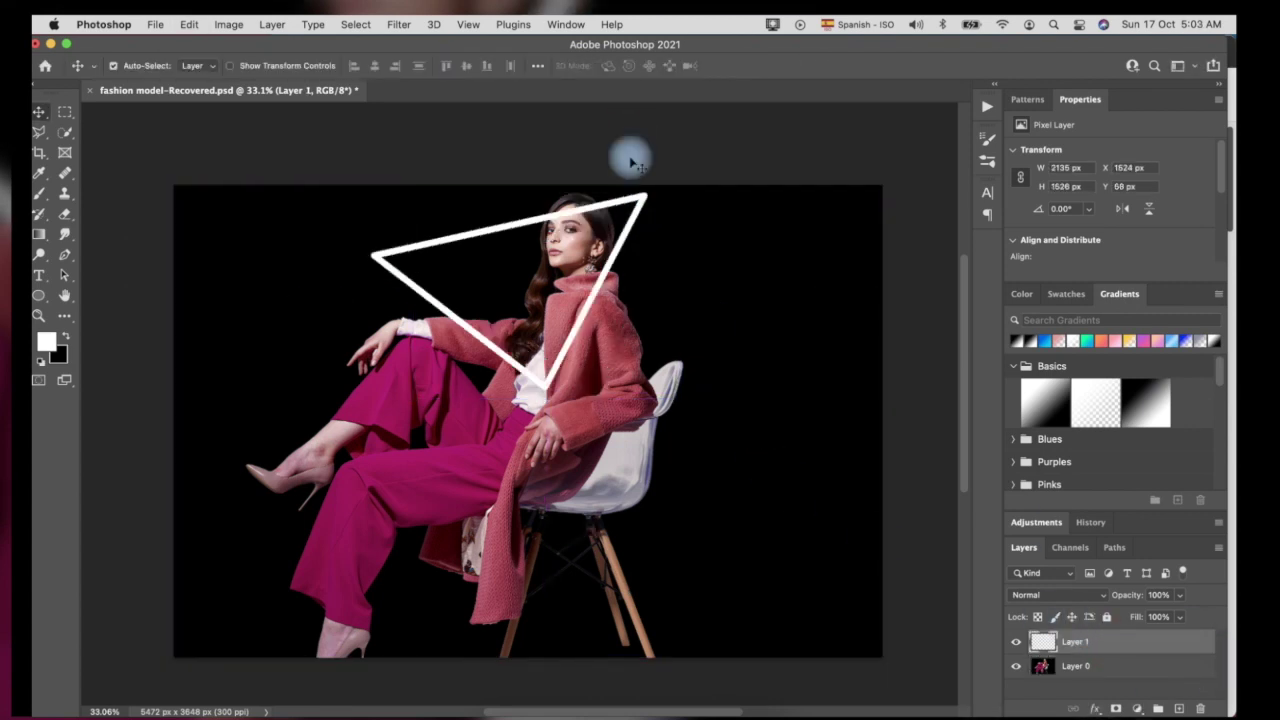
Step: Give Layer 1 a magenta Color Overlay, white Inner Glow, Outer Glow and pink Drop Shadow (size 250)
double_click(1145, 642)
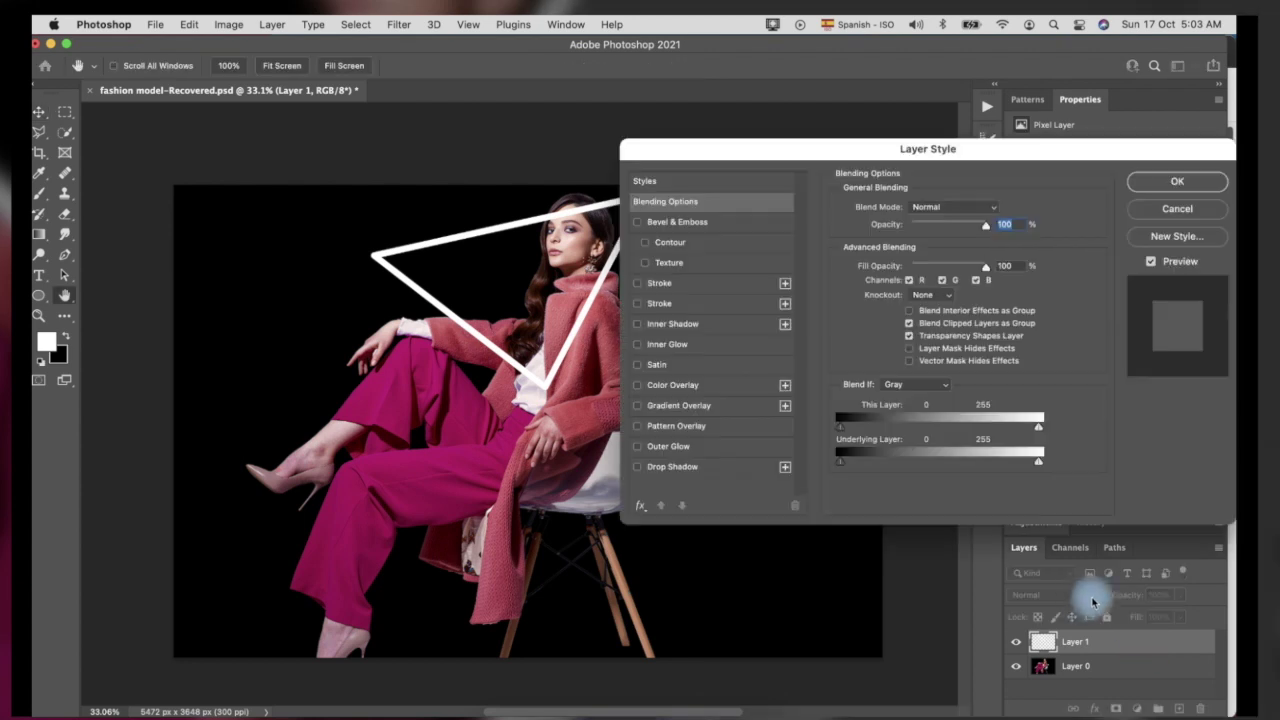
left_click(687, 387)
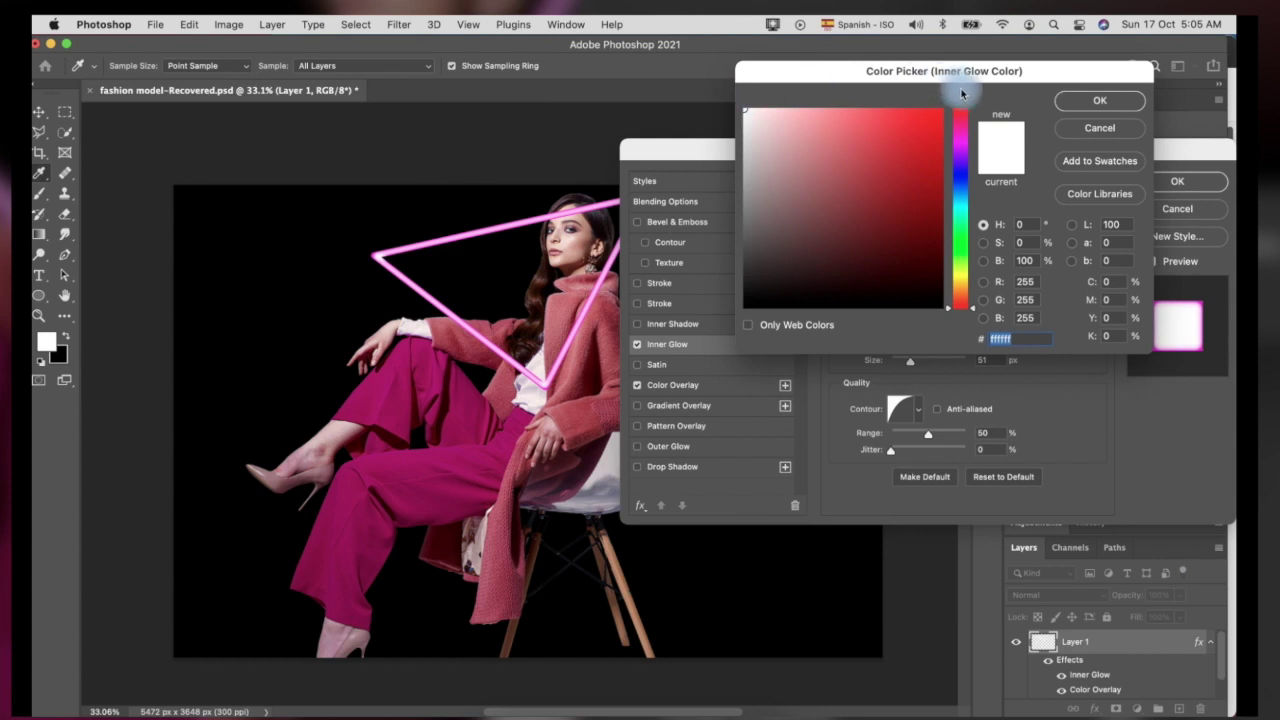
left_click(1100, 101)
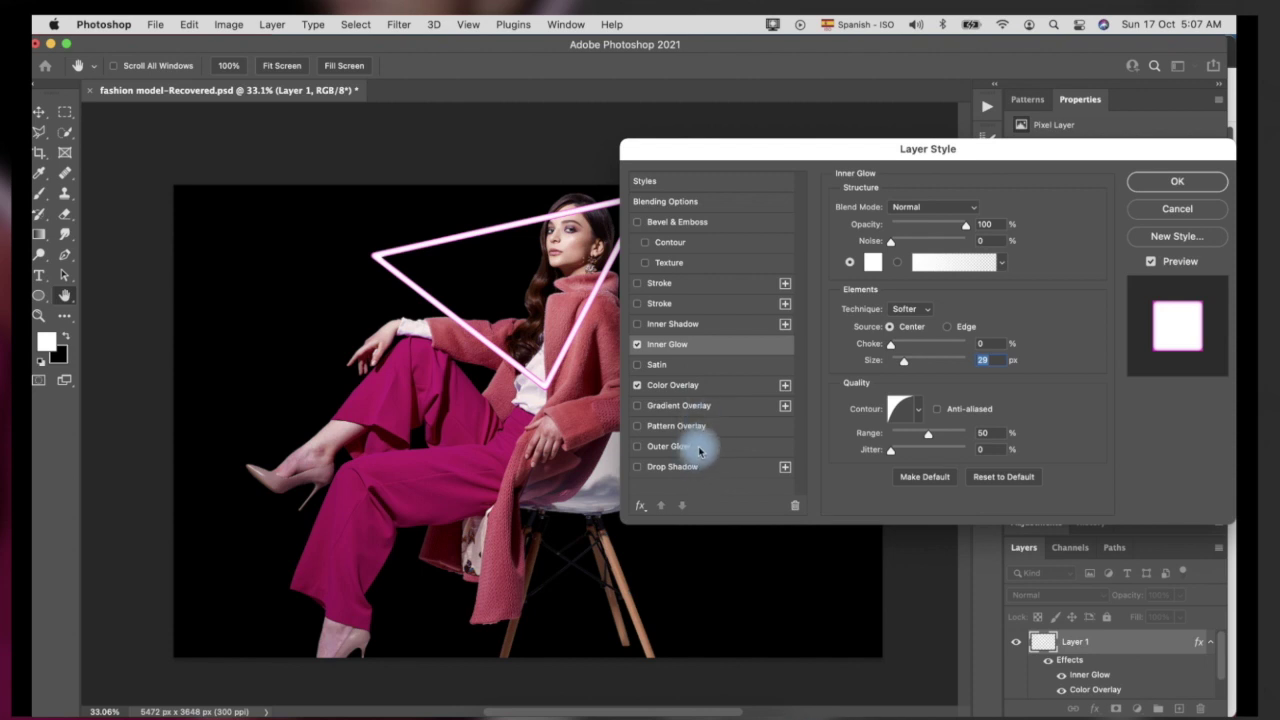
left_click(698, 453)
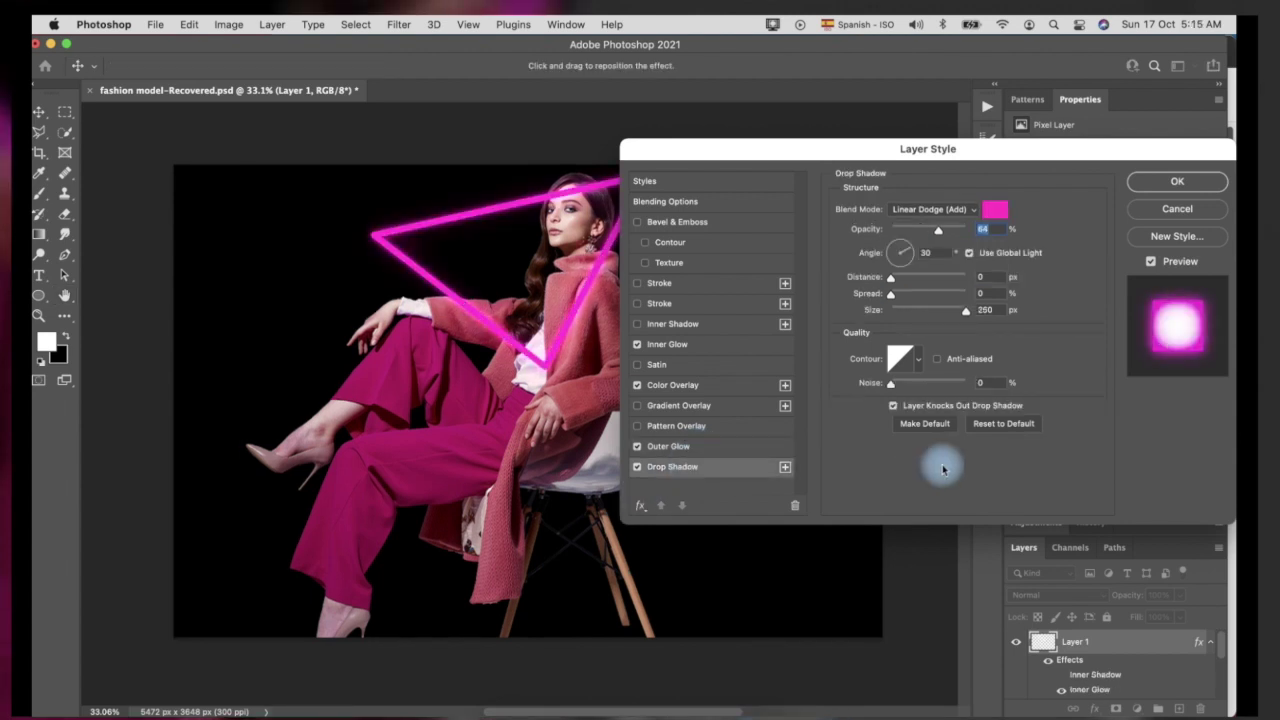
Step: Make the drop shadow magenta at 100% opacity and apply the layer style
left_click(995, 209)
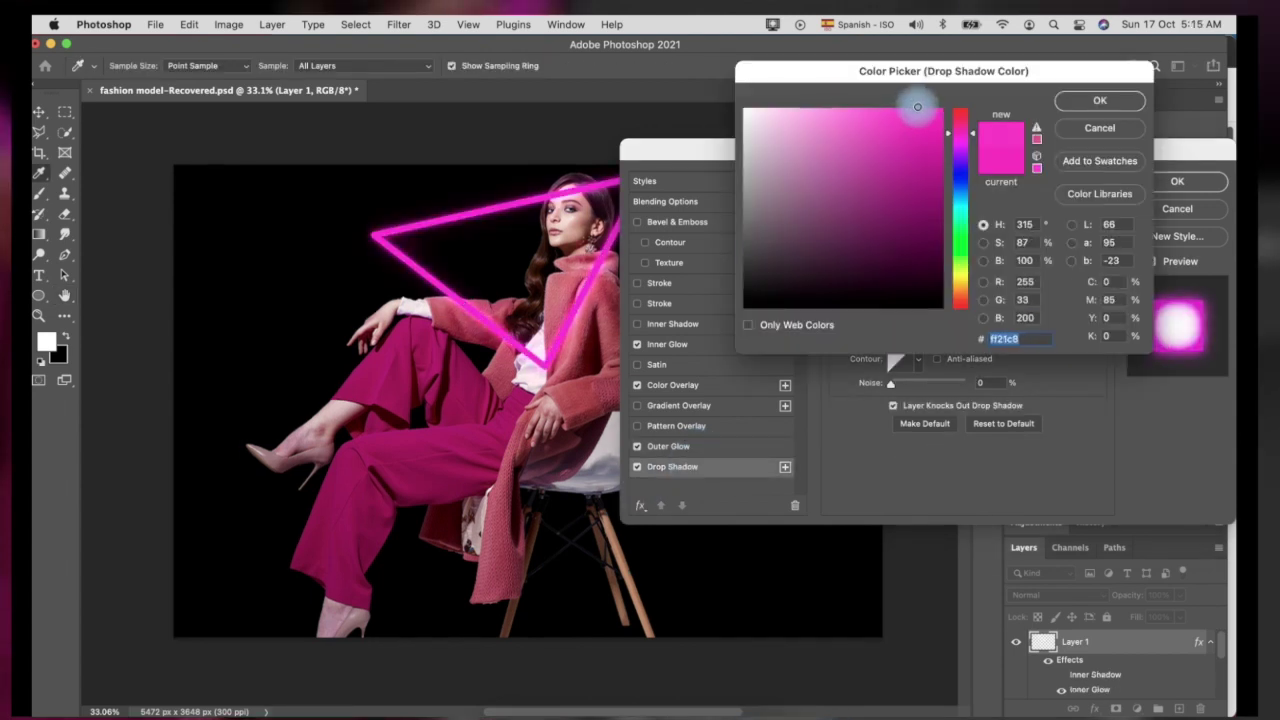
left_click(1100, 100)
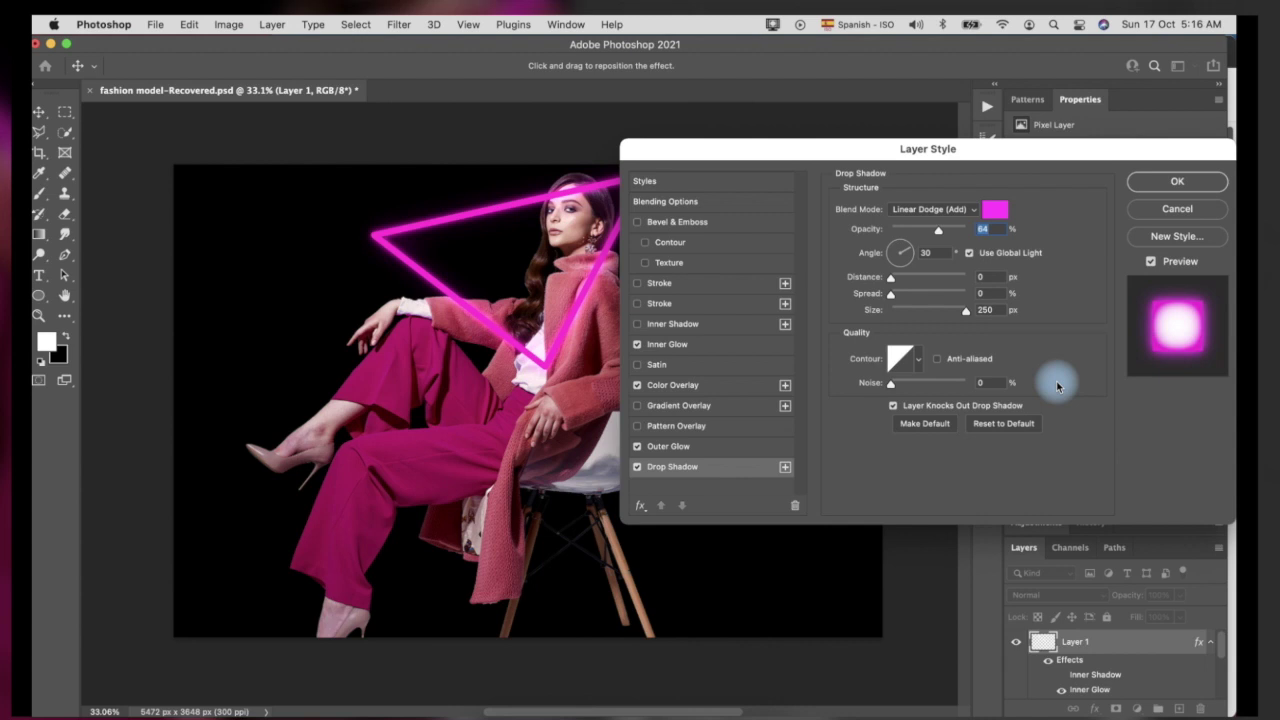
left_click_drag(938, 229, 974, 226)
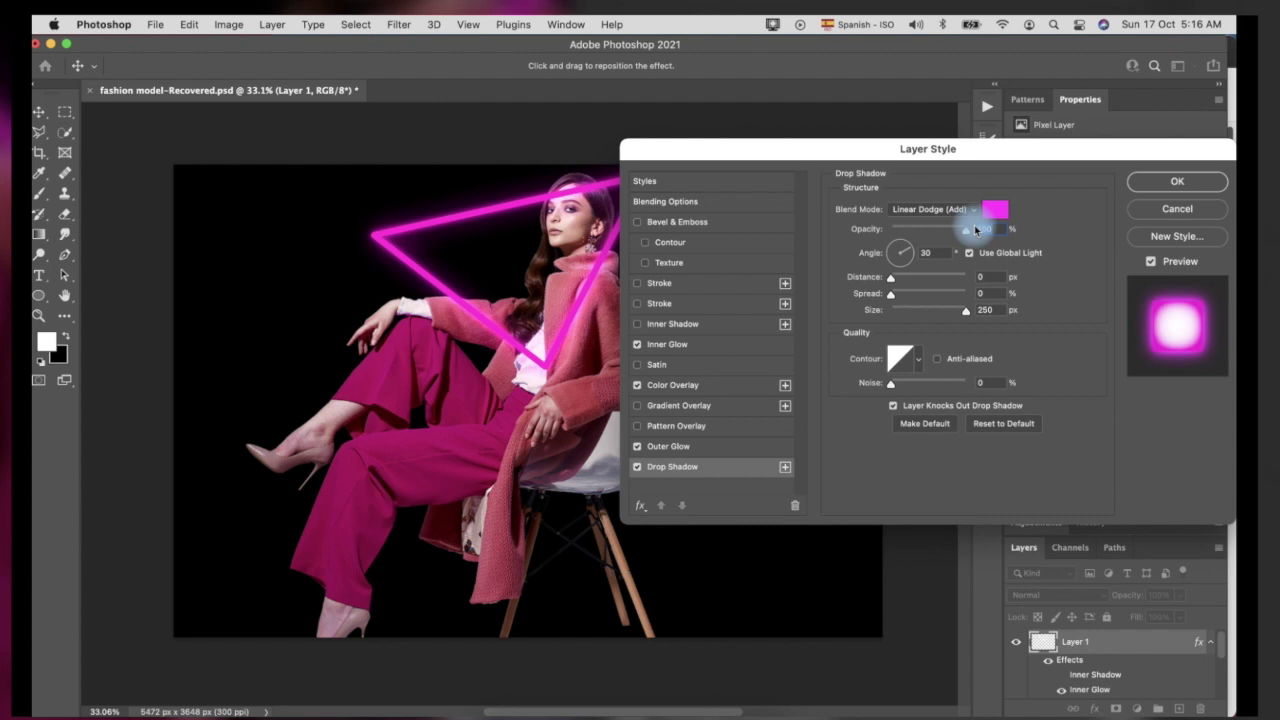
left_click(1210, 181)
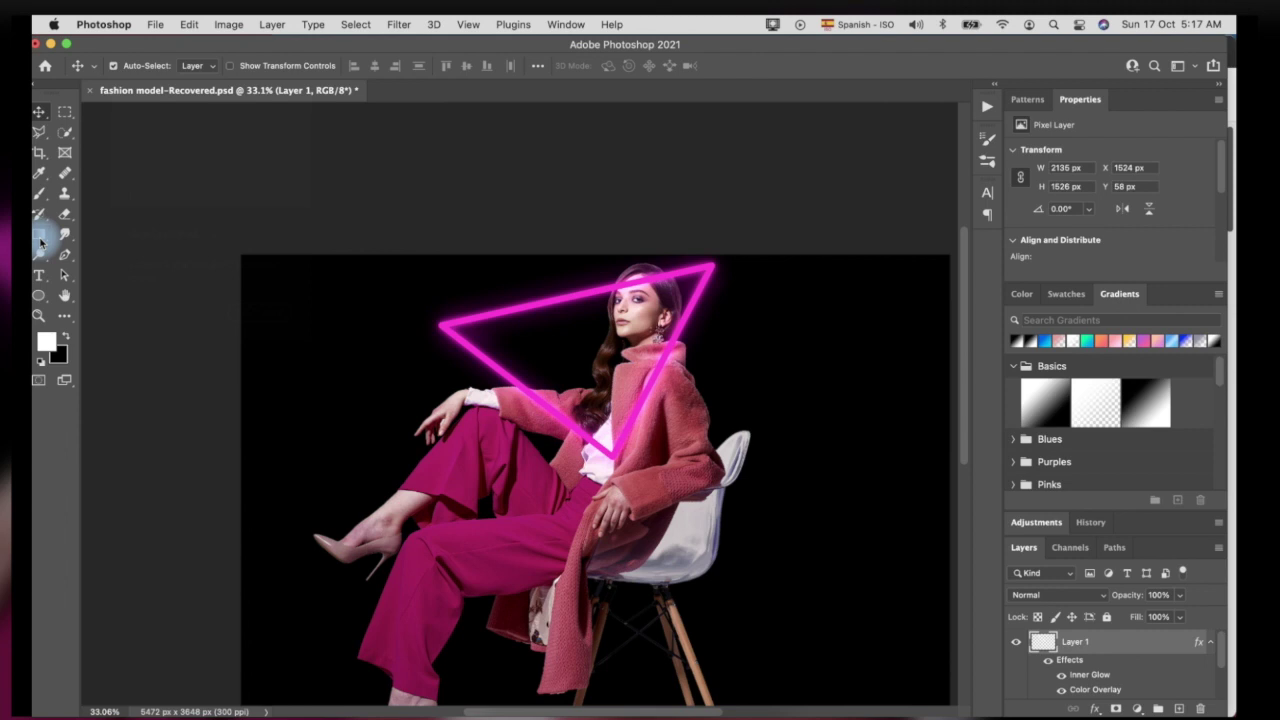
Step: Change Layer 1's Drop Shadow colour to a lighter pink and apply it
double_click(1128, 641)
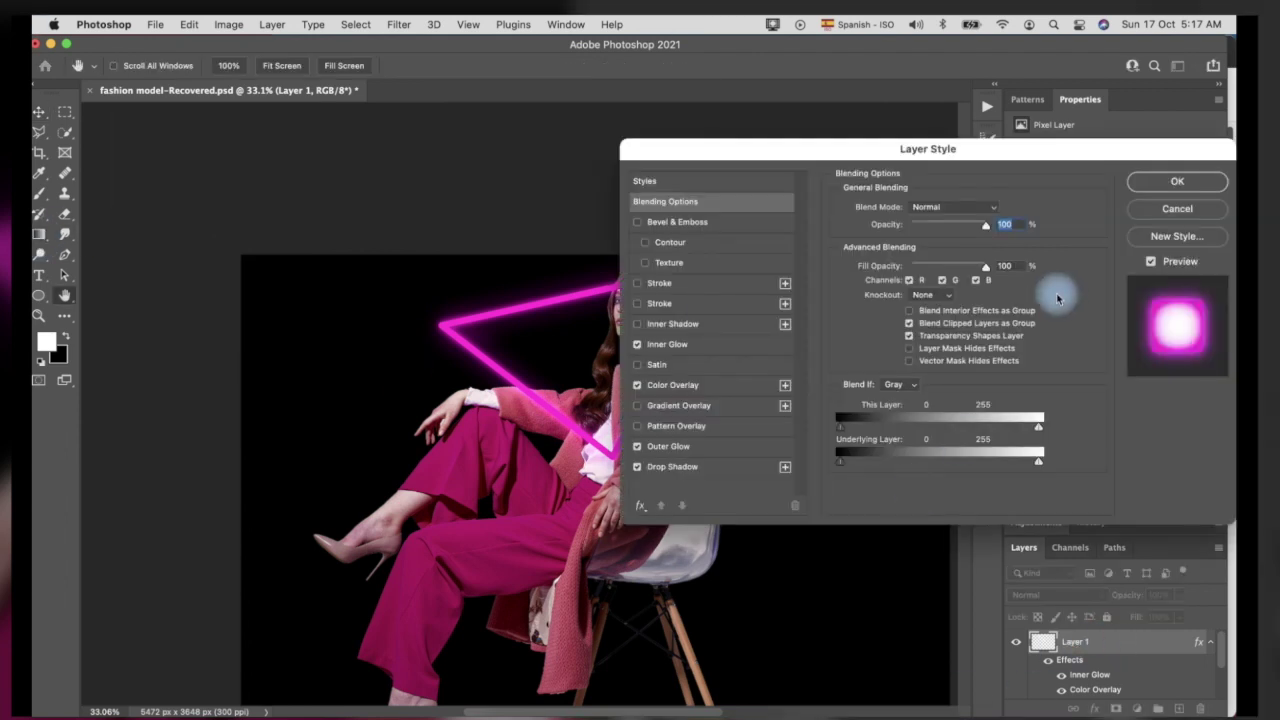
left_click(710, 469)
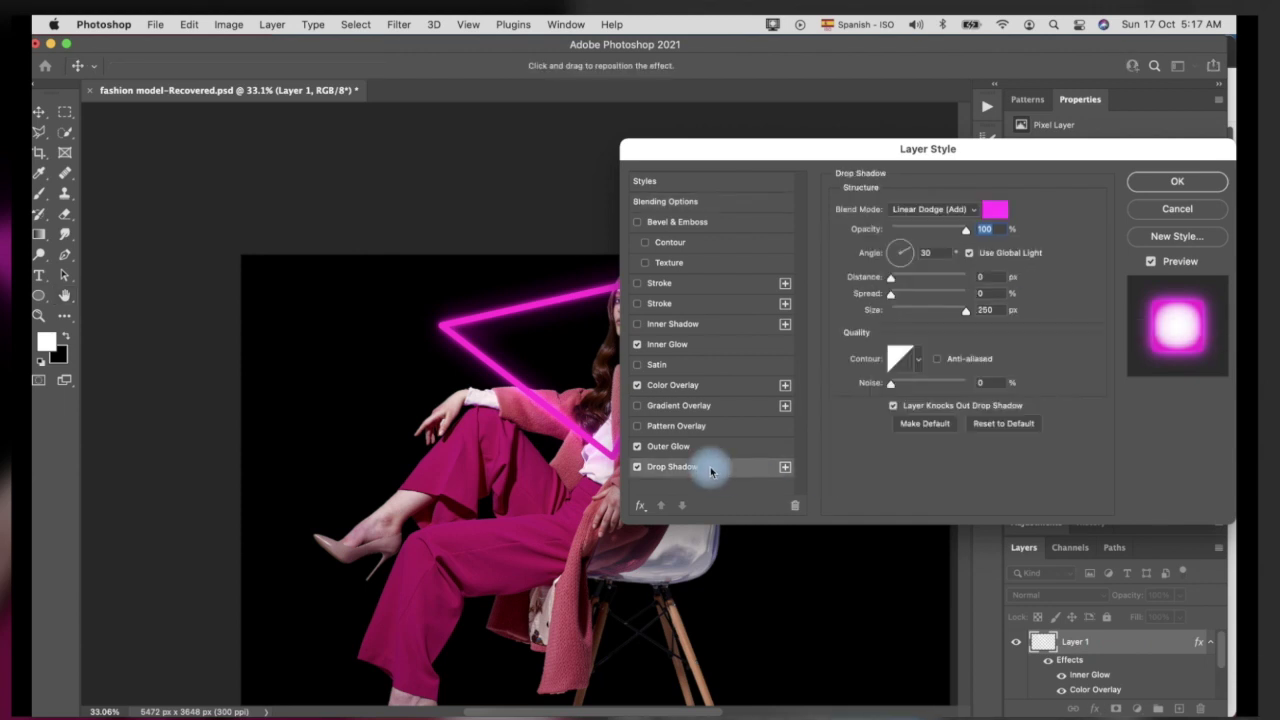
left_click(995, 209)
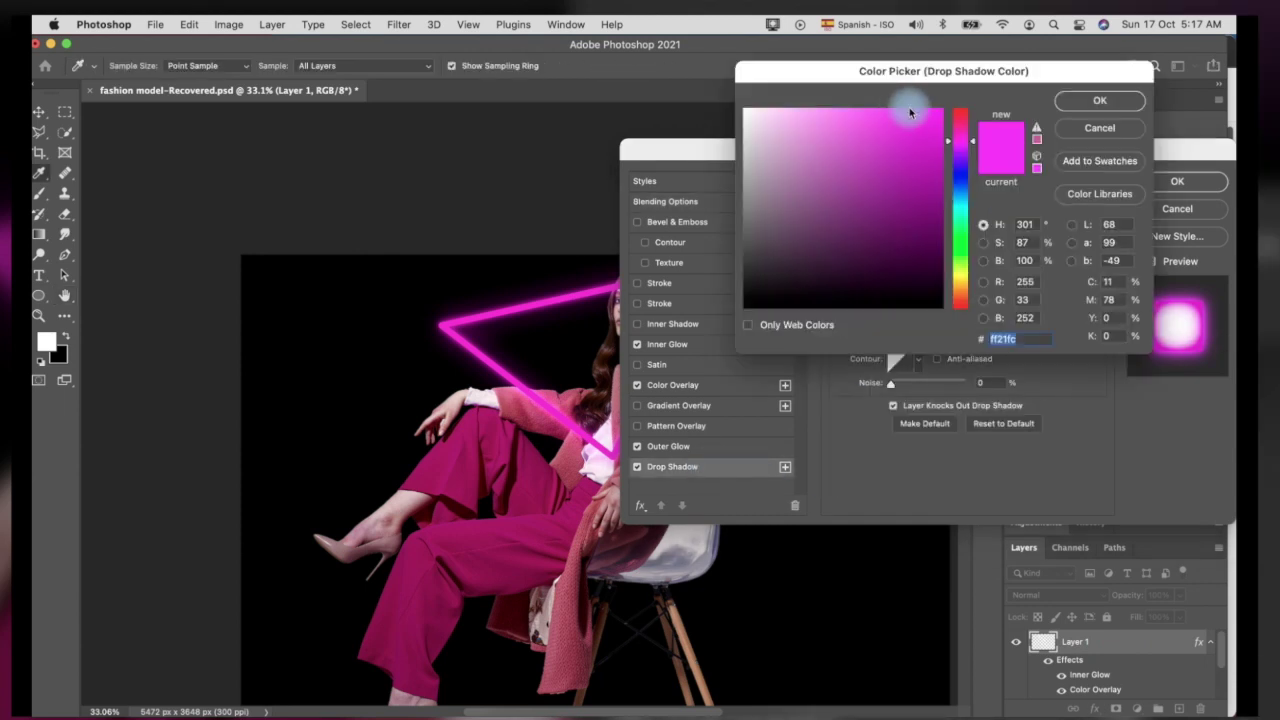
left_click(836, 110)
left_click(1089, 103)
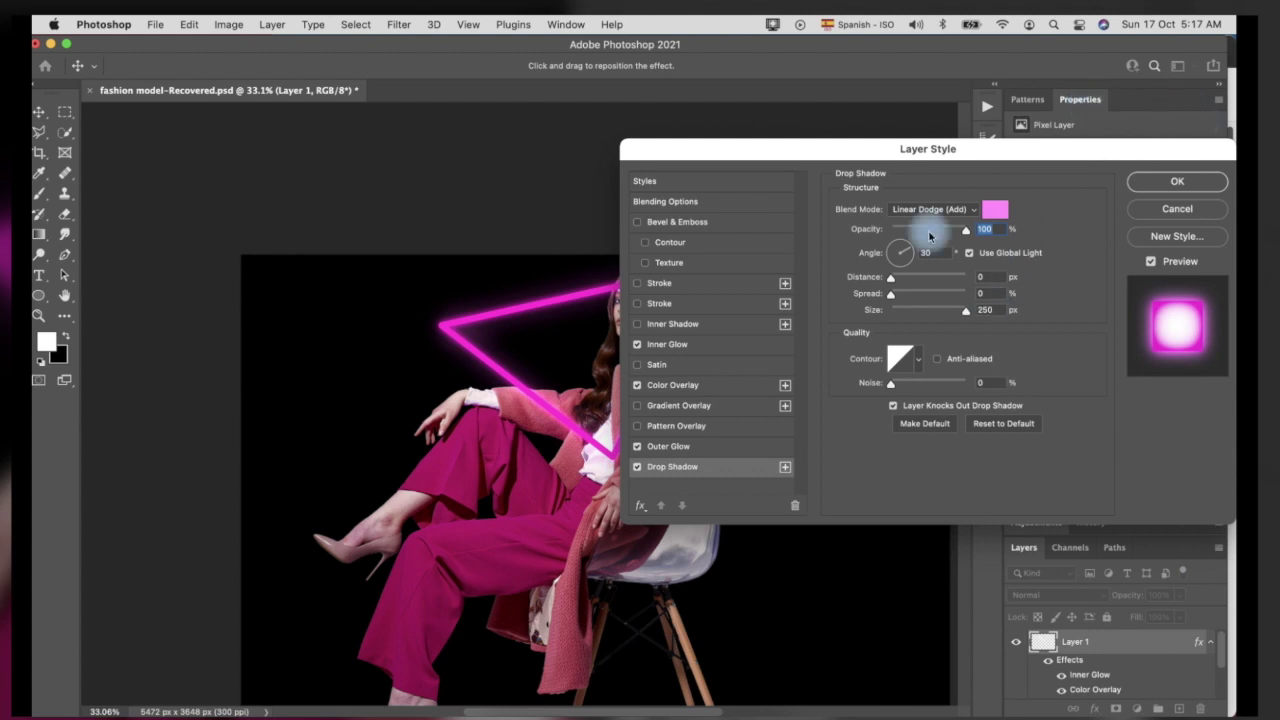
left_click(1195, 182)
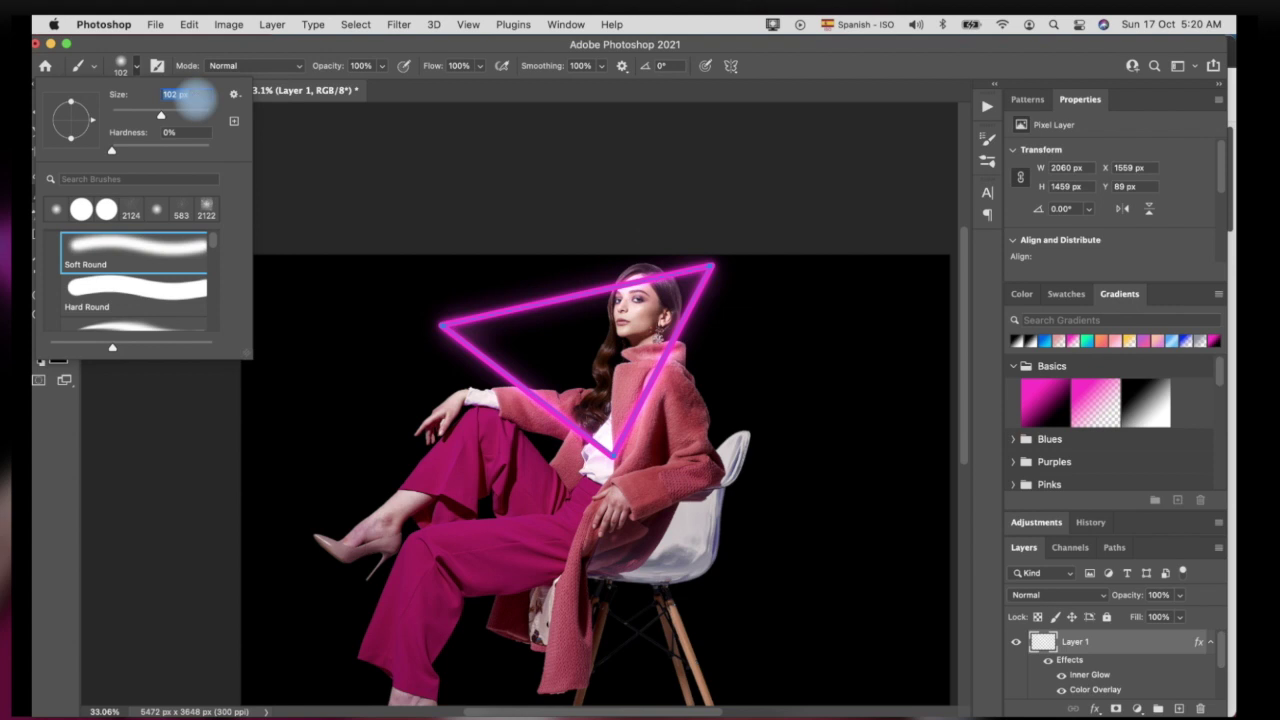
Step: Set the brush size to 500 and the background colour to white
type("500")
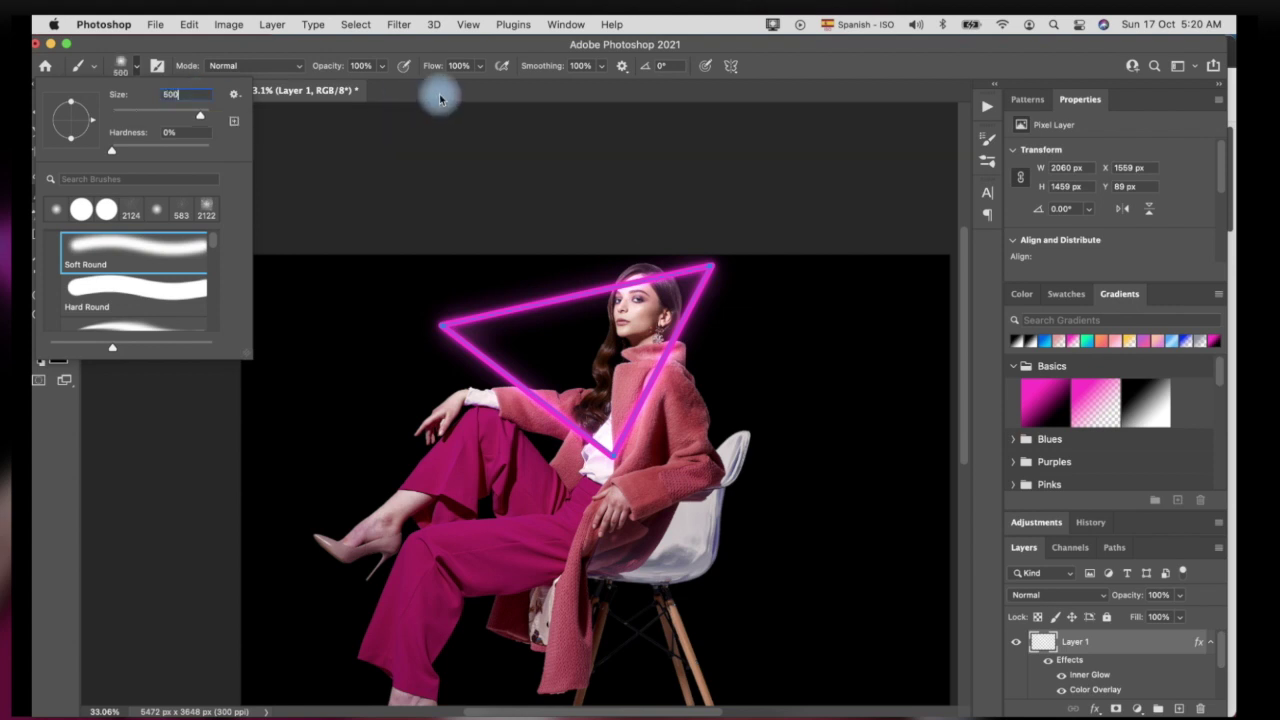
left_click(450, 92)
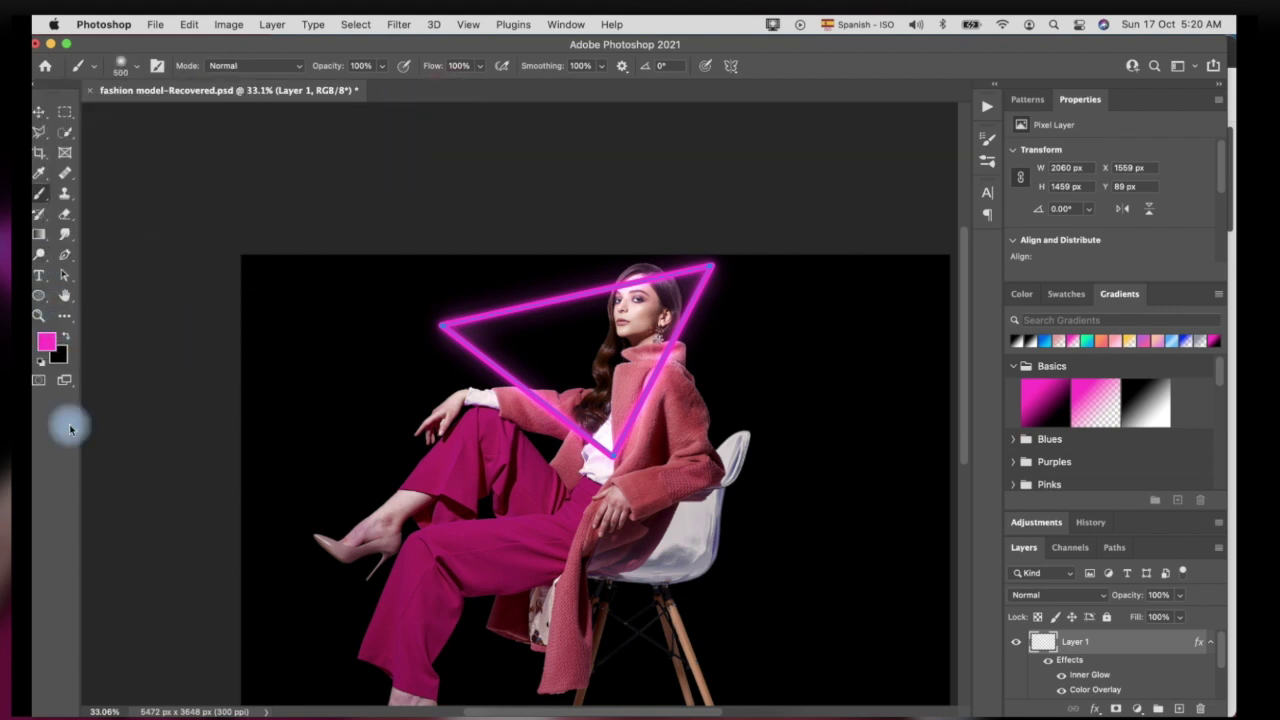
left_click(62, 356)
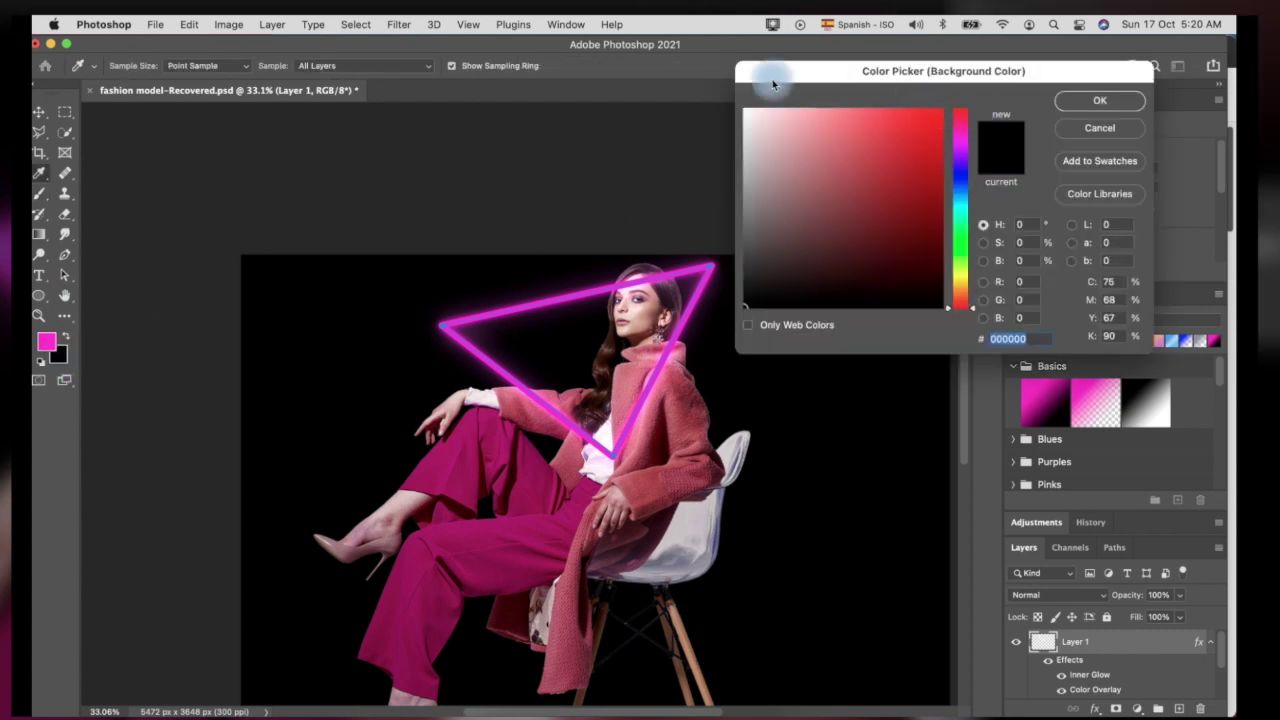
left_click(746, 111)
left_click(1099, 100)
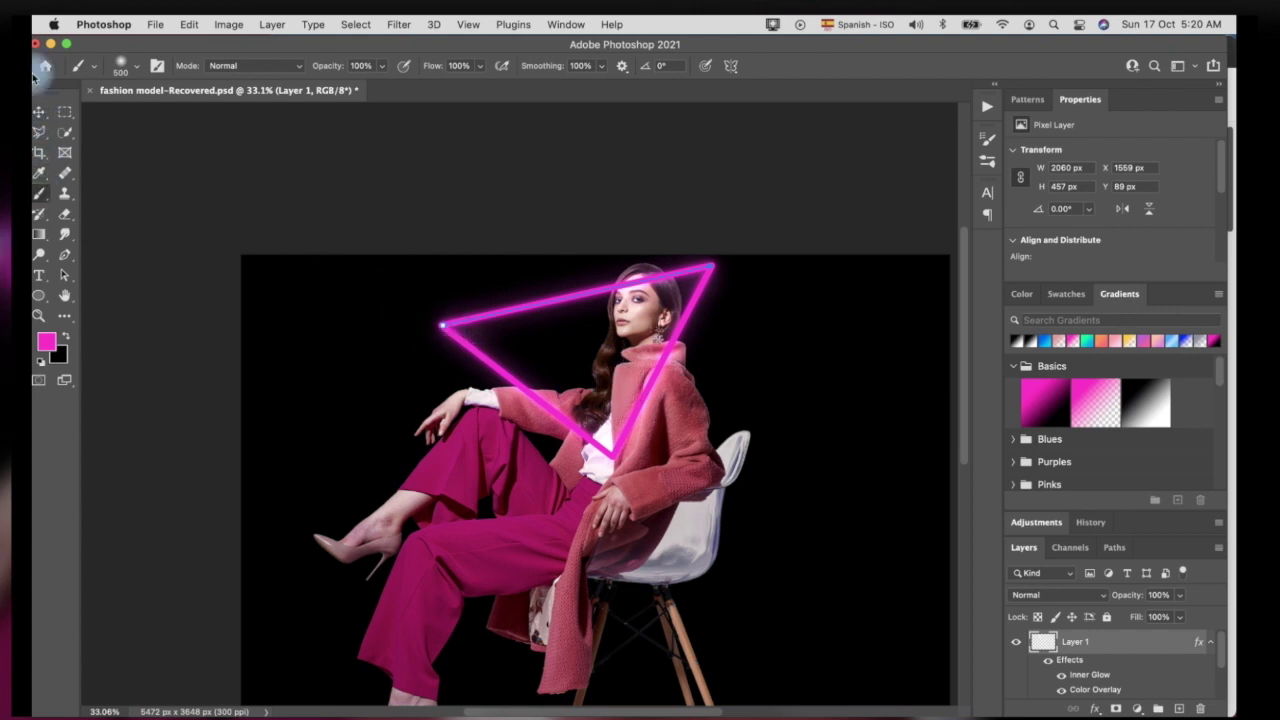
Step: Stroke the triangle path with the brush on a new Layer 2
key("p")
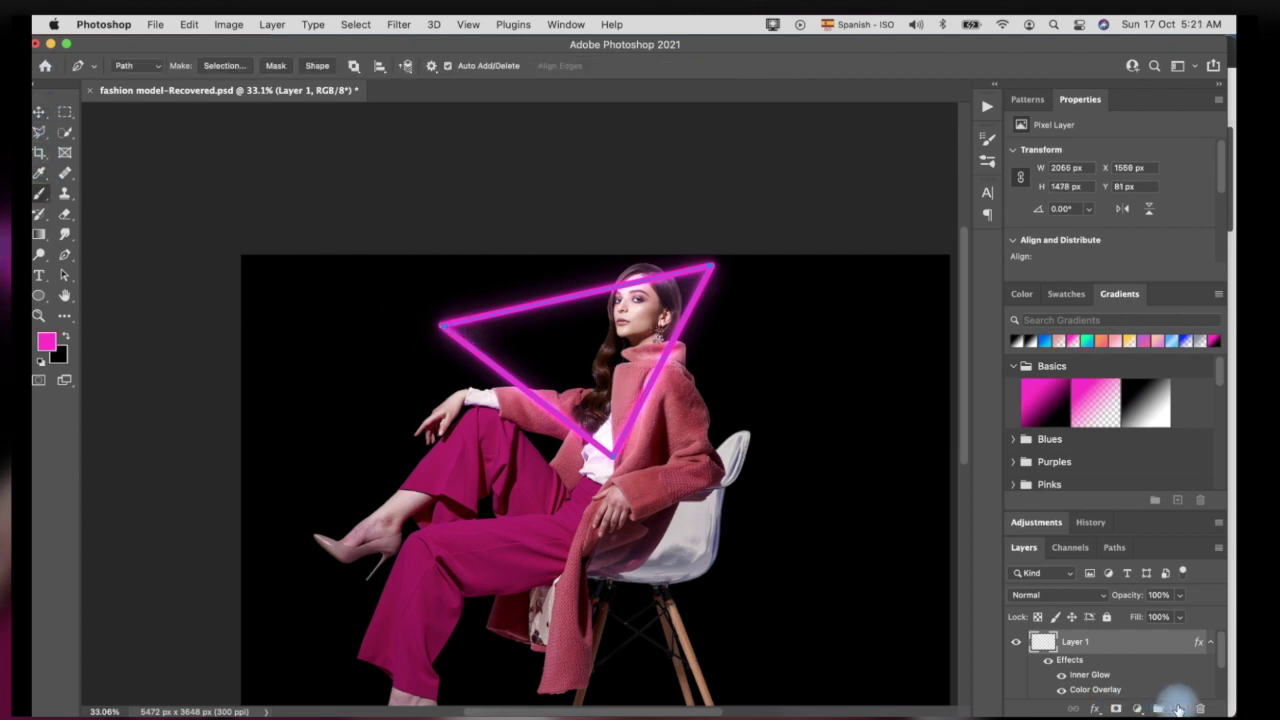
left_click(1177, 708)
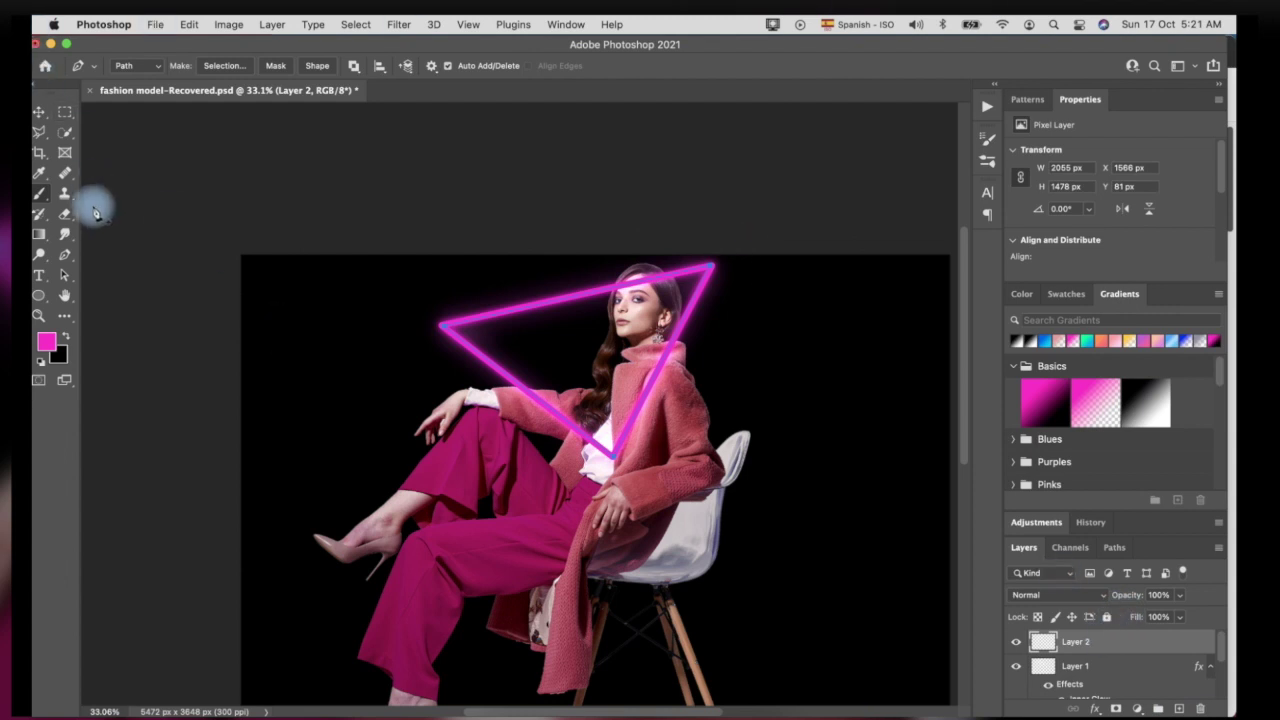
right_click(566, 293)
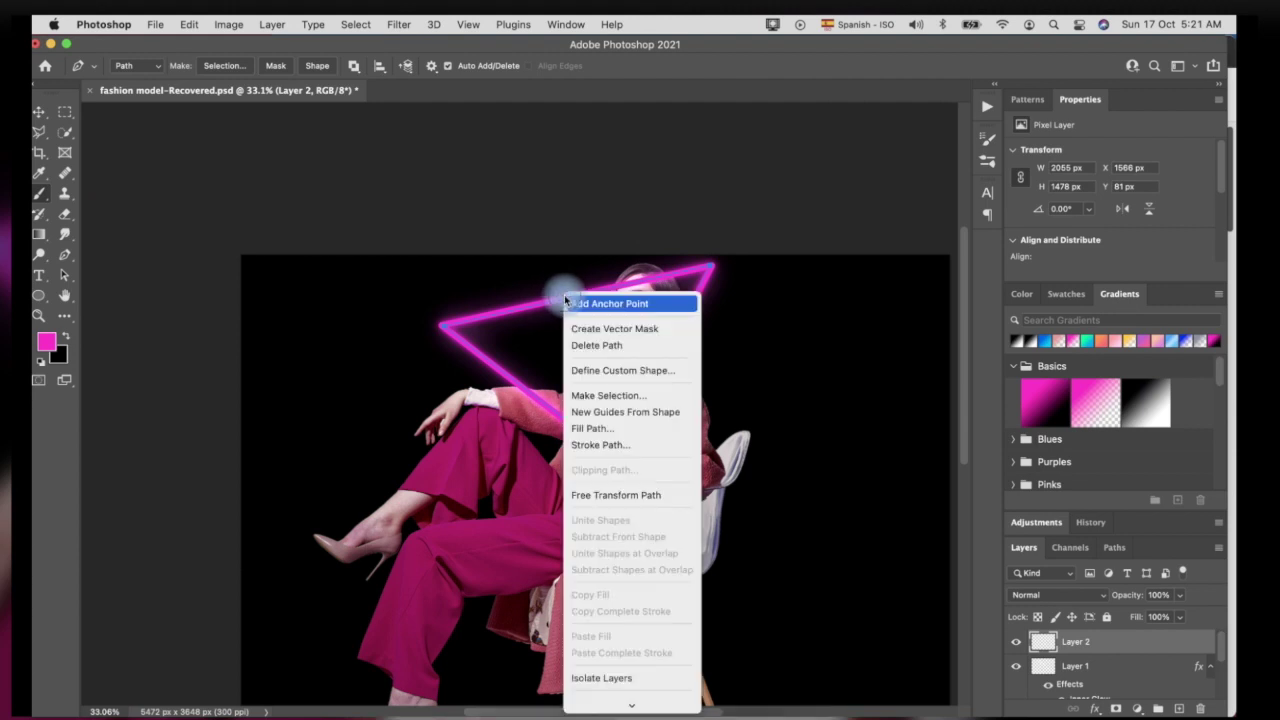
left_click(645, 452)
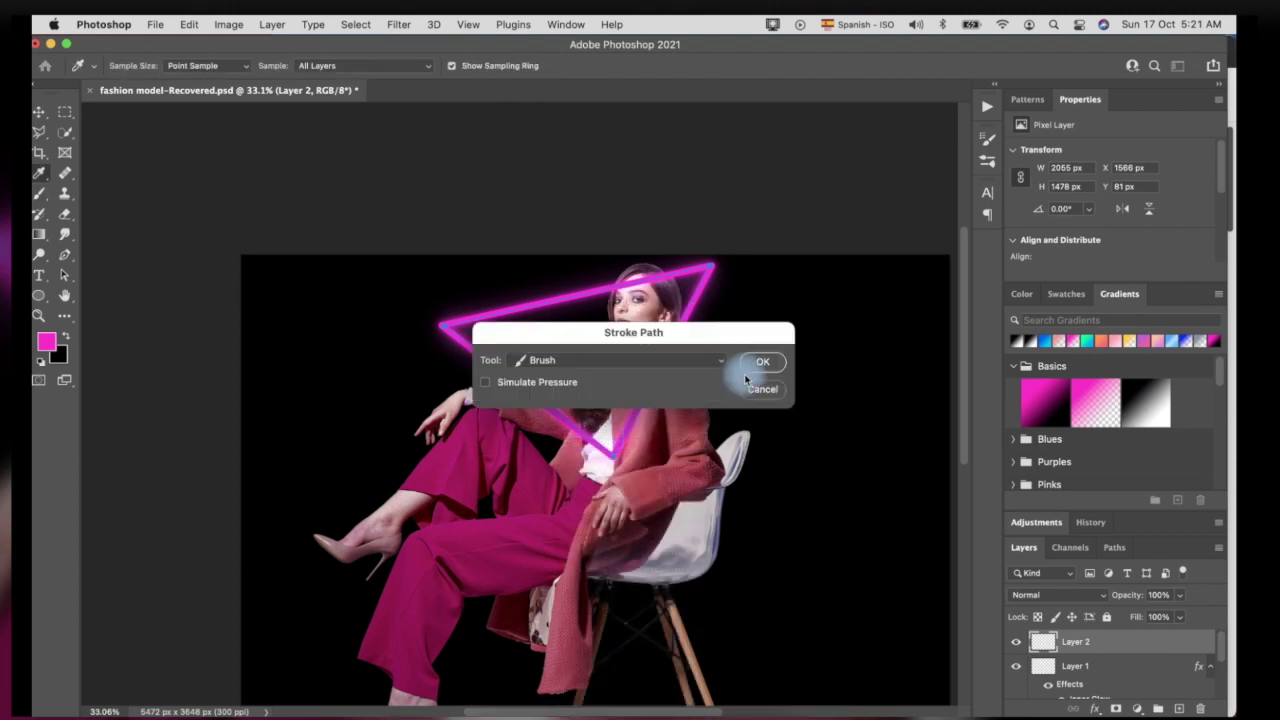
left_click(760, 366)
Step: Set Layer 2 to Linear Dodge (Add) with 20% fill, and select it alongside Layer 1
left_click(1058, 595)
left_click(1060, 690)
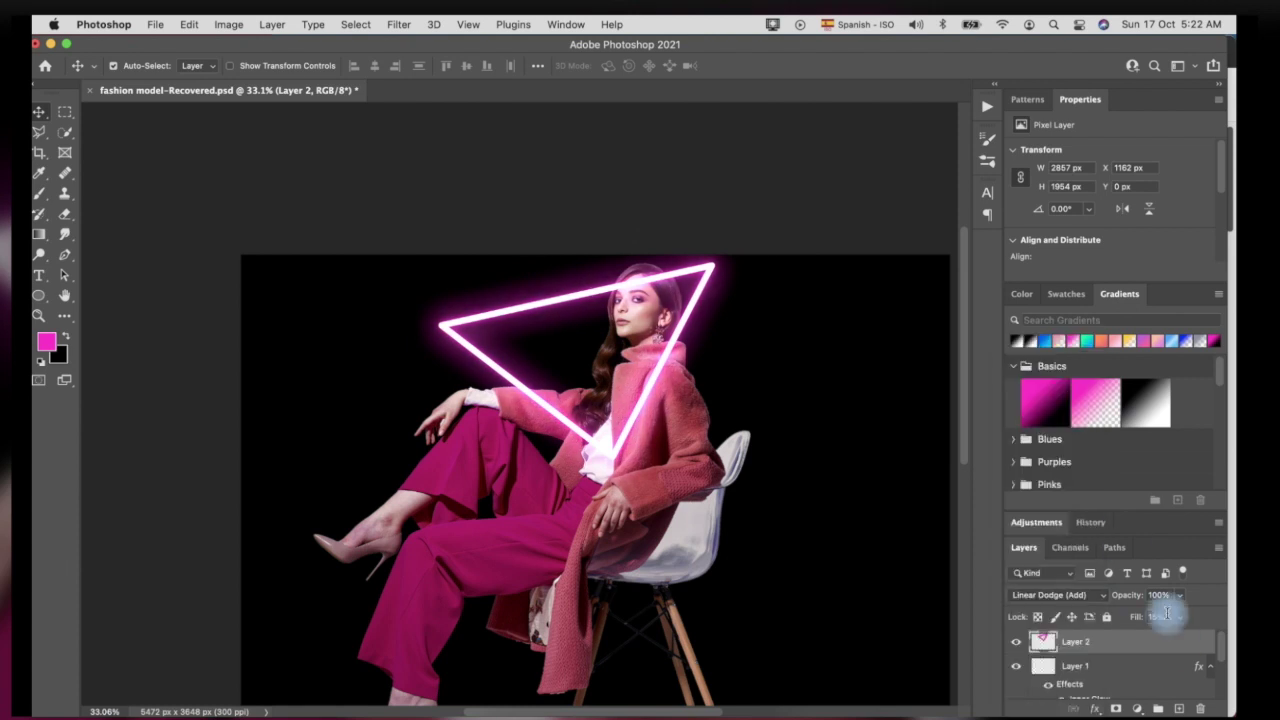
left_click(1180, 617)
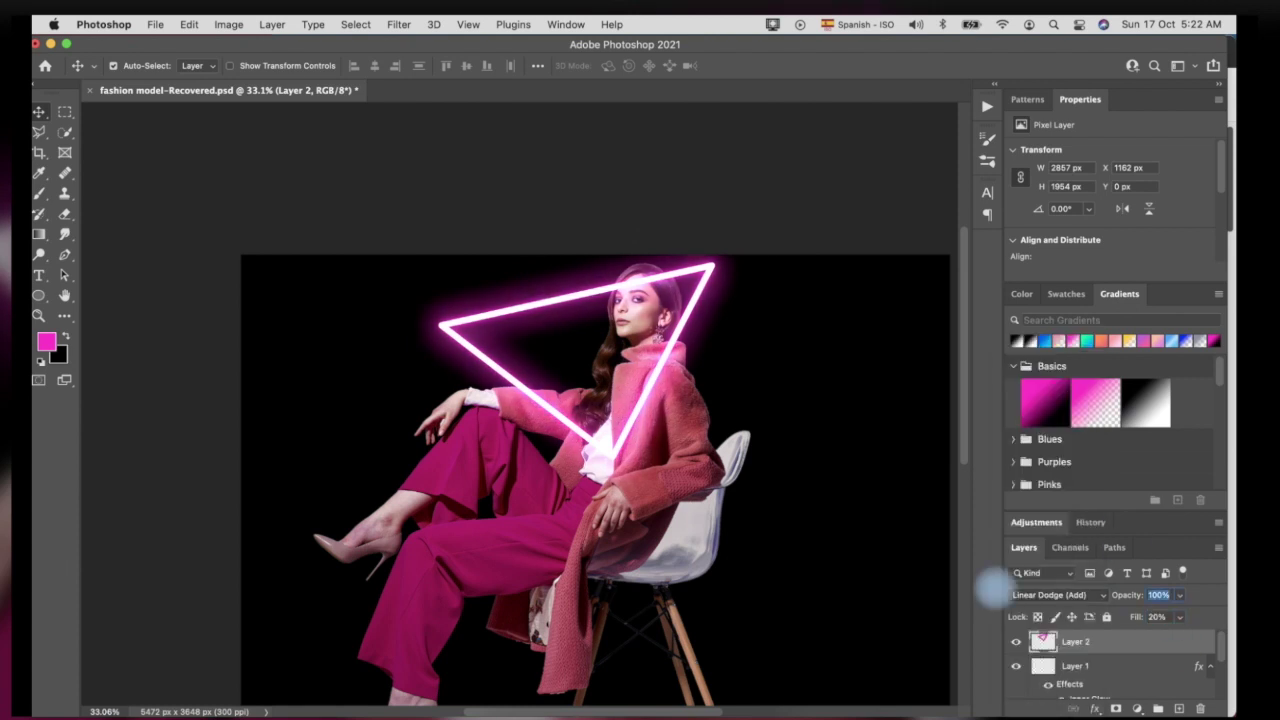
left_click(1100, 664, "shift")
Step: Group Layer 1 and Layer 2, name the group 'neon', then select Layer 0
key("super+g")
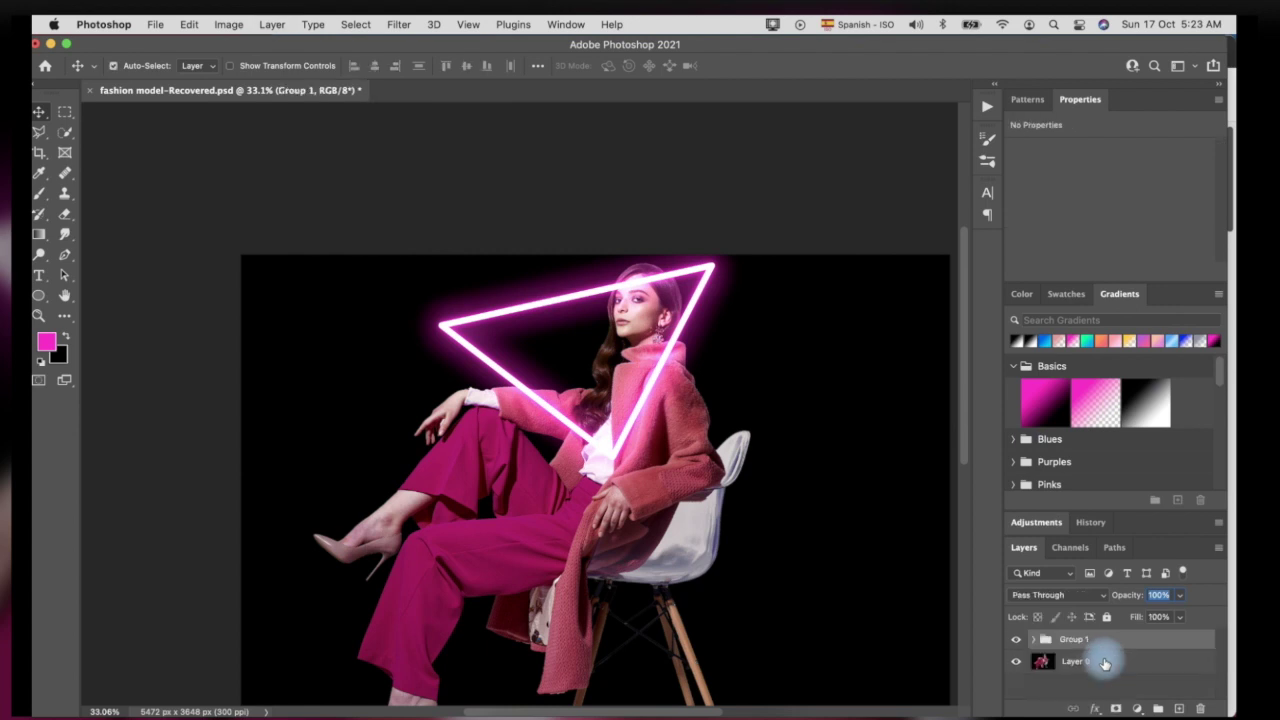
double_click(1072, 638)
type("neon")
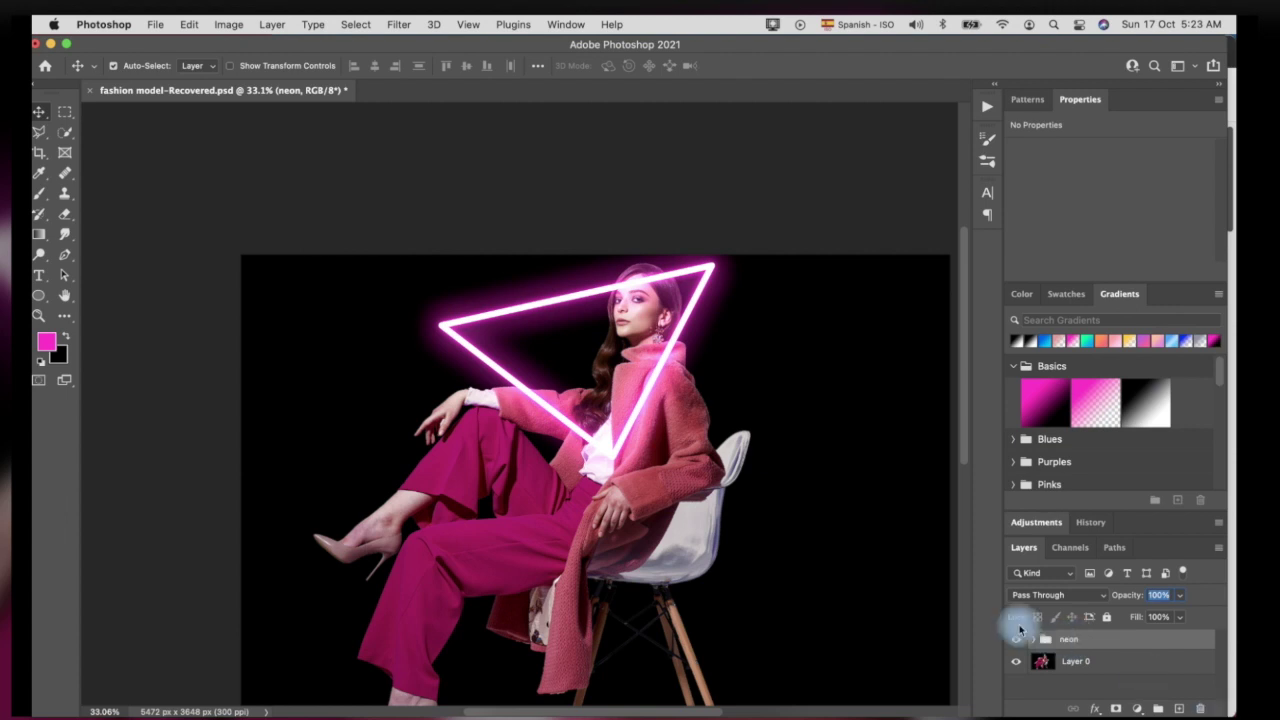
left_click(1111, 660)
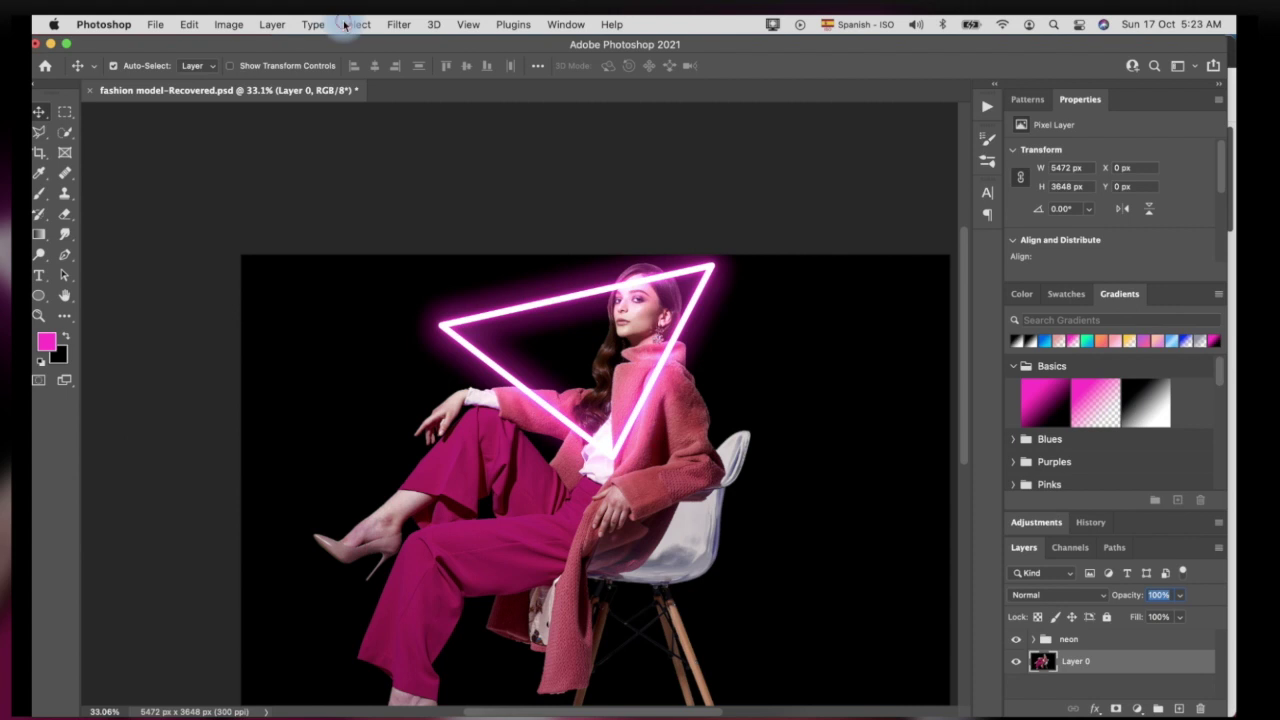
left_click(352, 24)
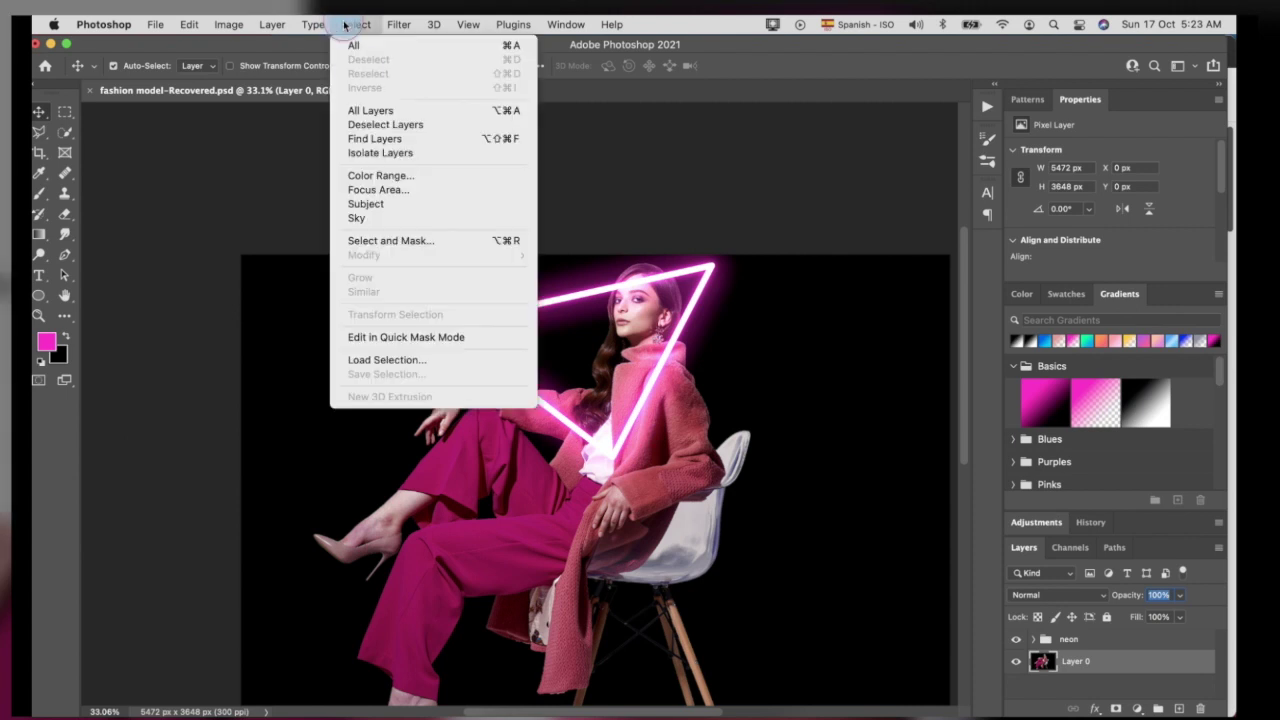
Step: Load the 'model 3' selection as the neon group's layer mask and invert it
left_click(430, 360)
left_click(606, 327)
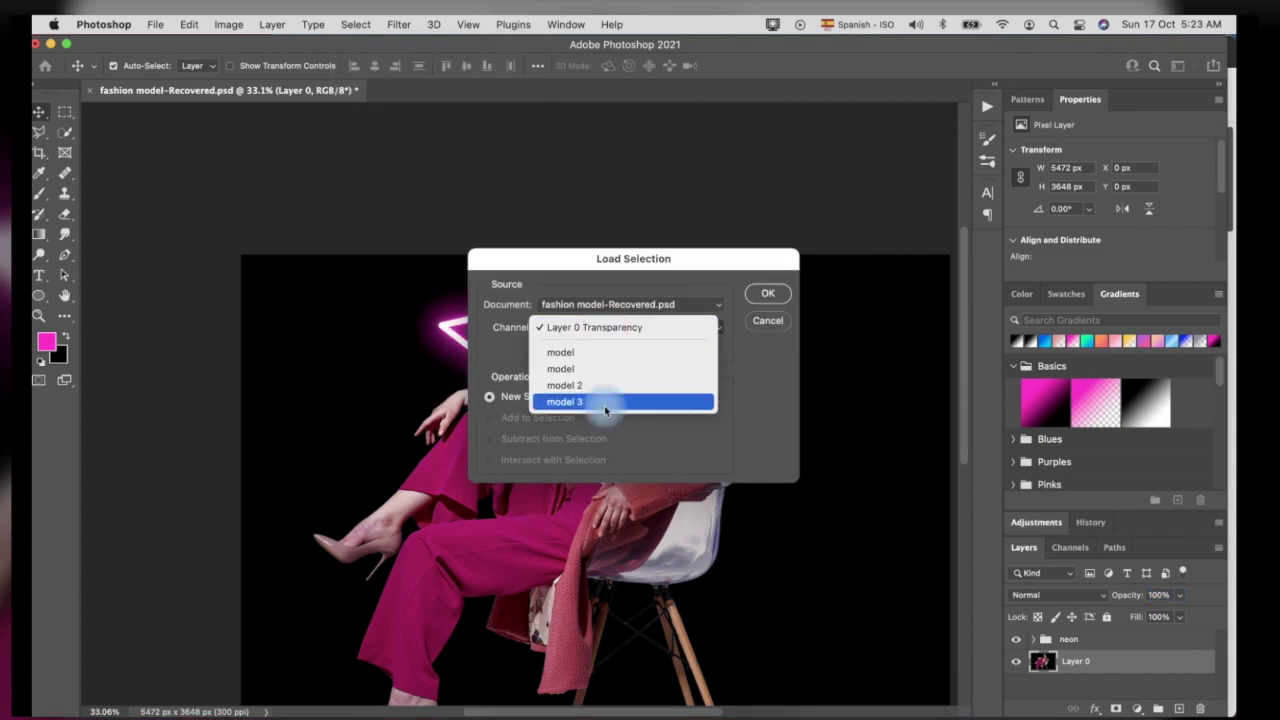
left_click(605, 402)
left_click(768, 293)
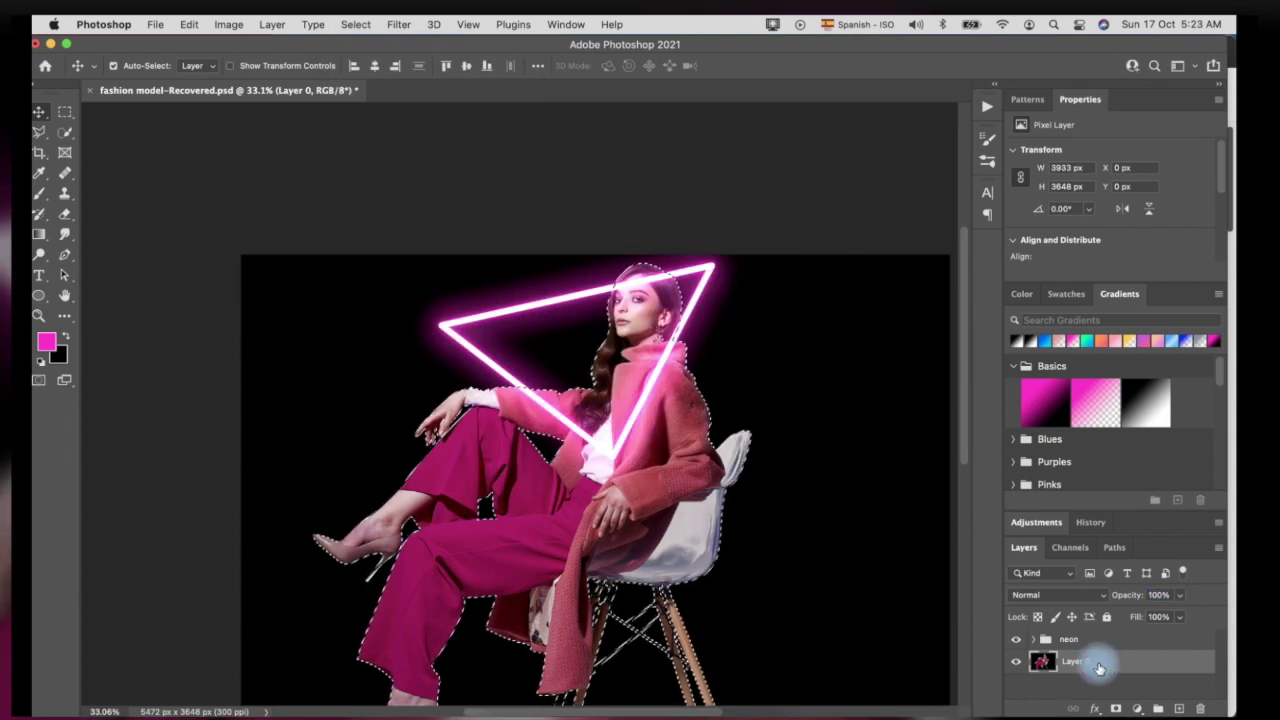
left_click(1080, 639)
left_click(1116, 708)
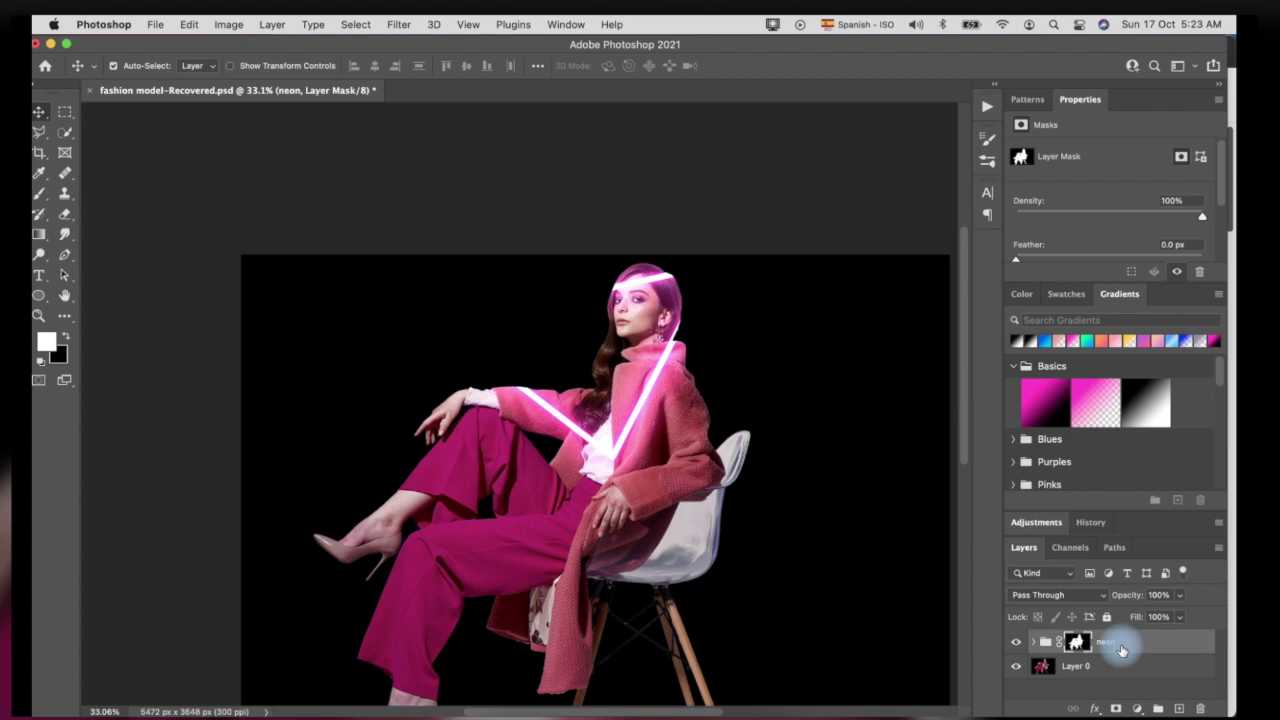
key("ctrl+i")
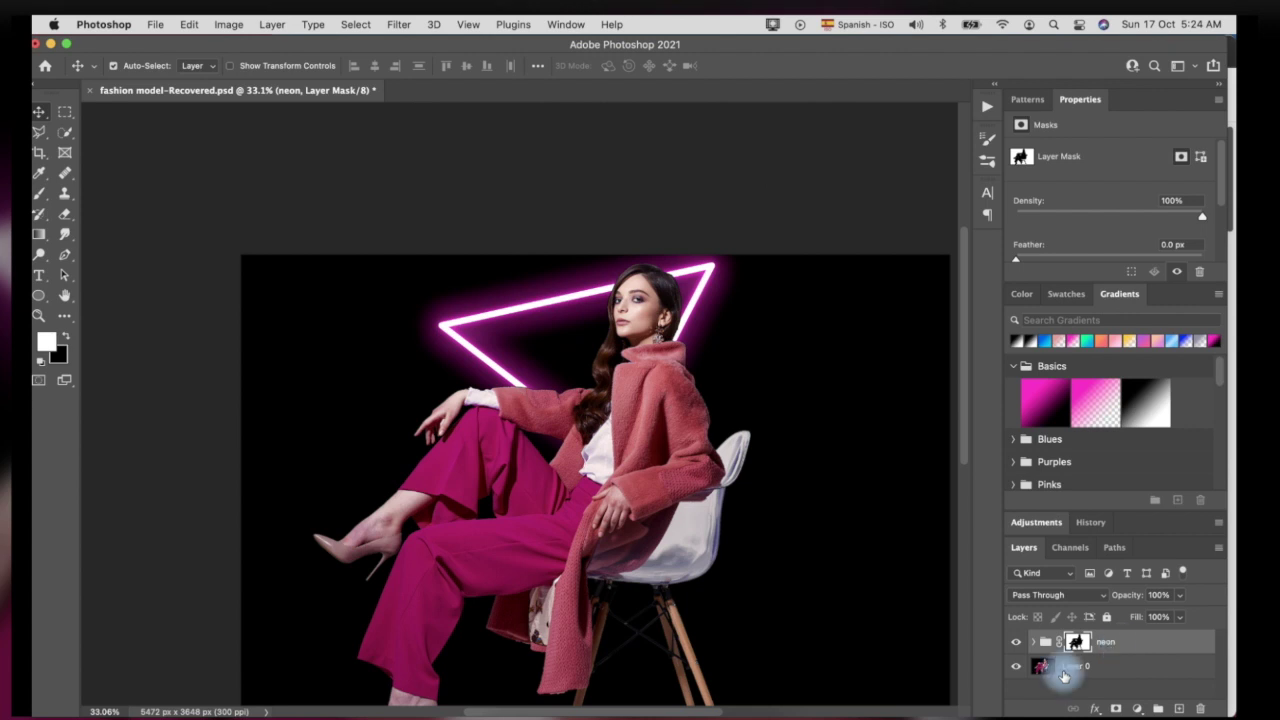
Step: Paint the neon mask with a ~166 px brush to reveal the line over her coat
left_click(40, 196)
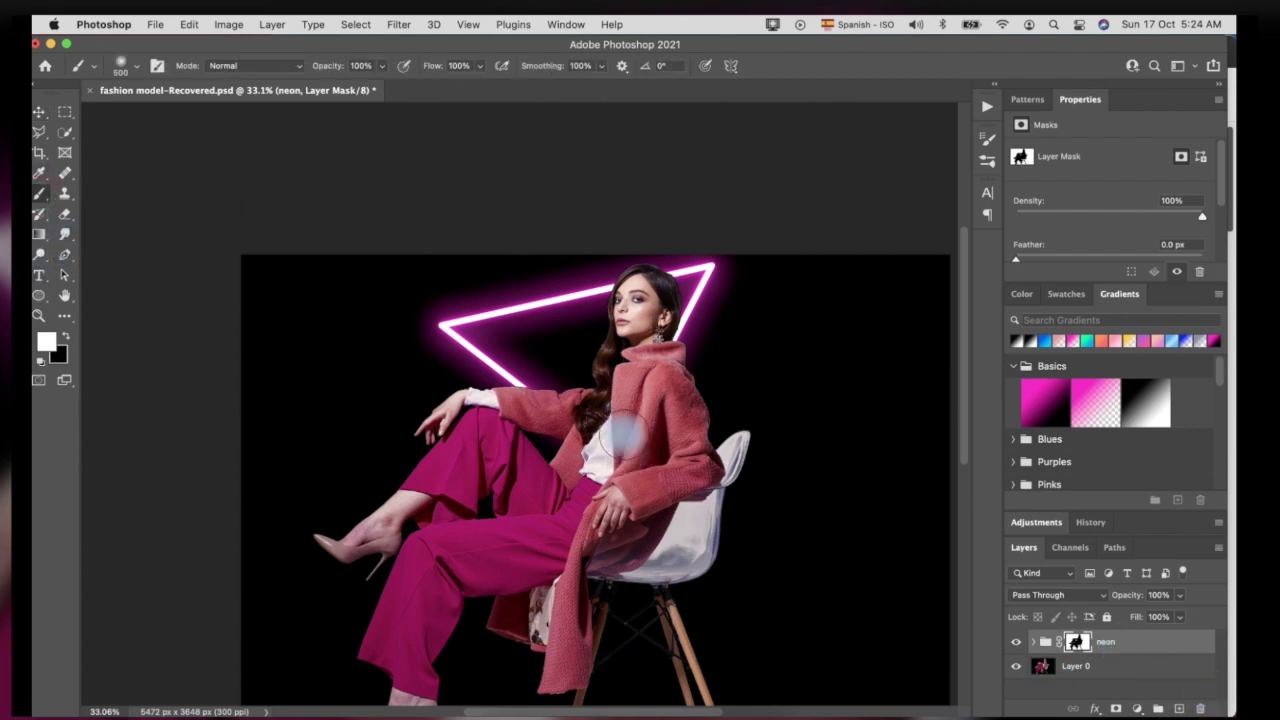
left_click(140, 66)
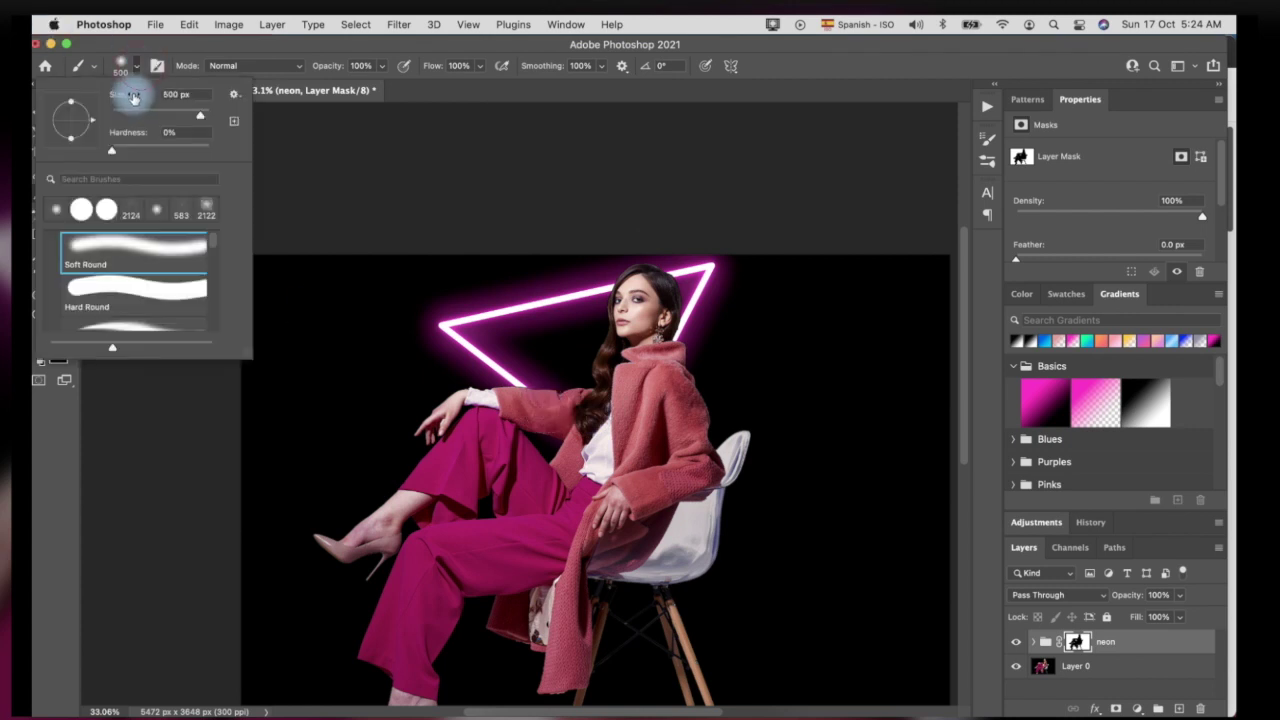
left_click_drag(186, 115, 169, 115)
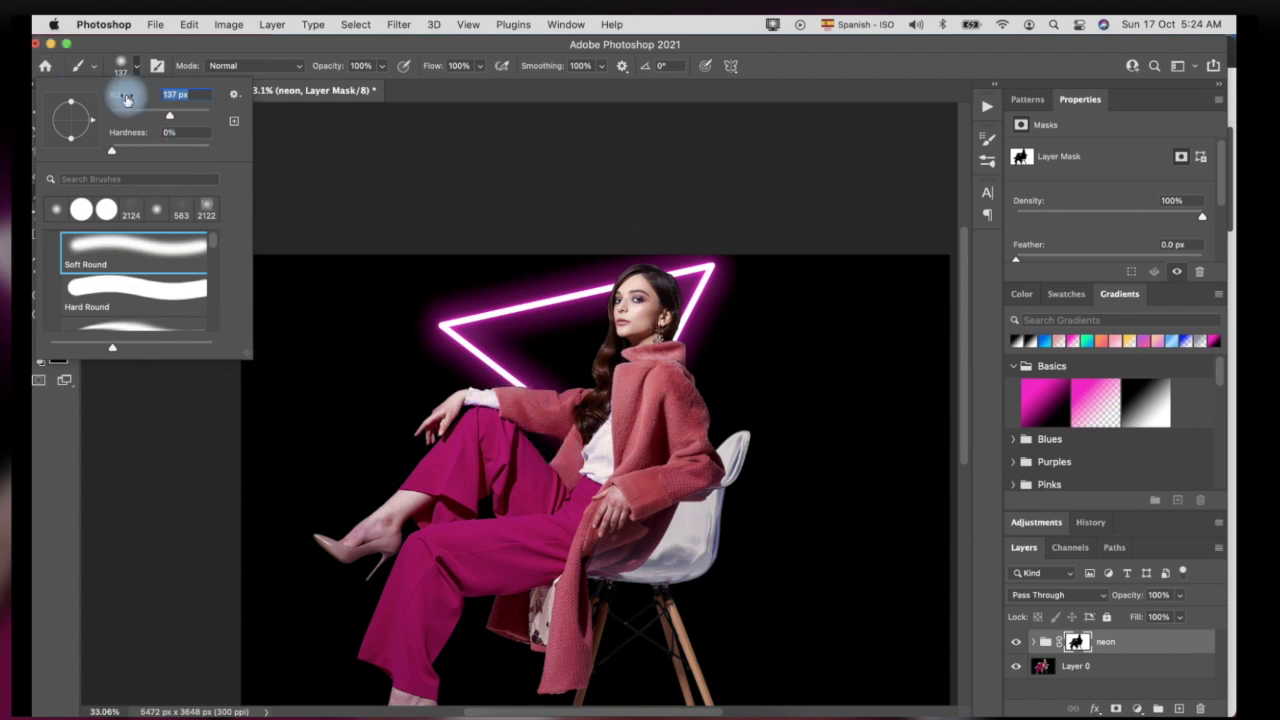
left_click_drag(170, 115, 176, 115)
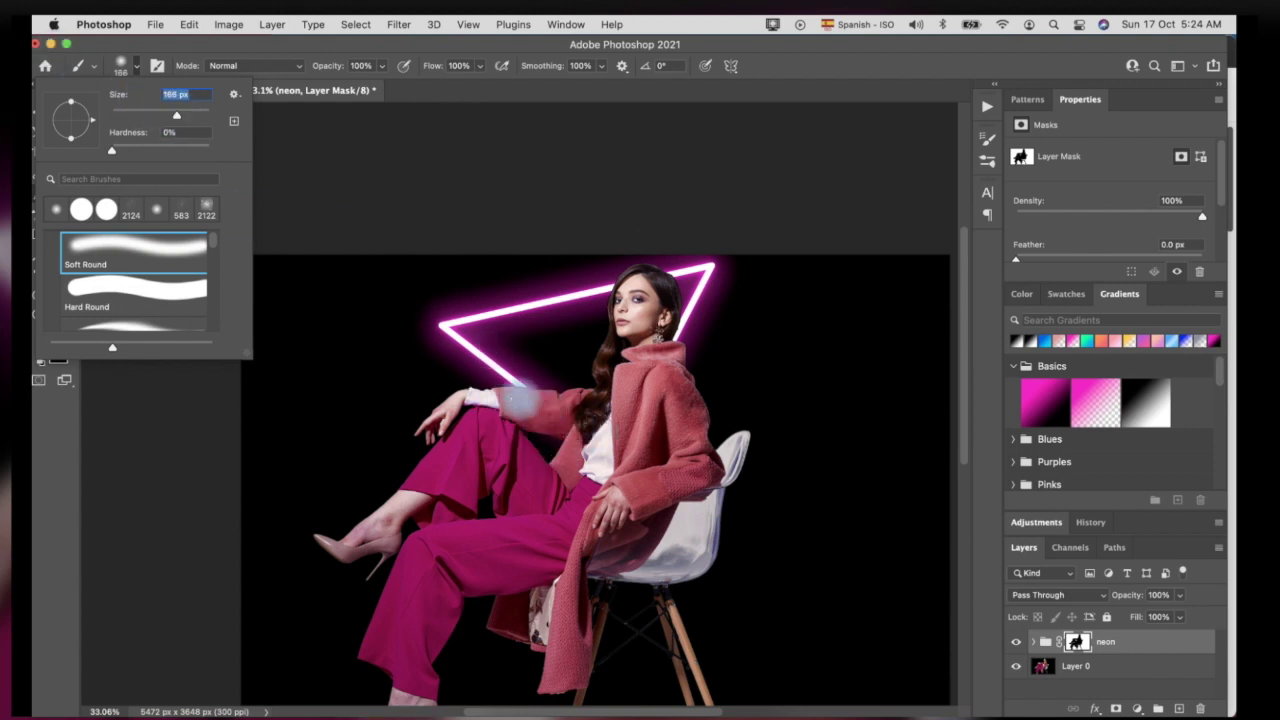
mouse_move(575, 425)
left_mouse_down()
mouse_move(530, 385)
mouse_move(590, 435)
left_mouse_up()
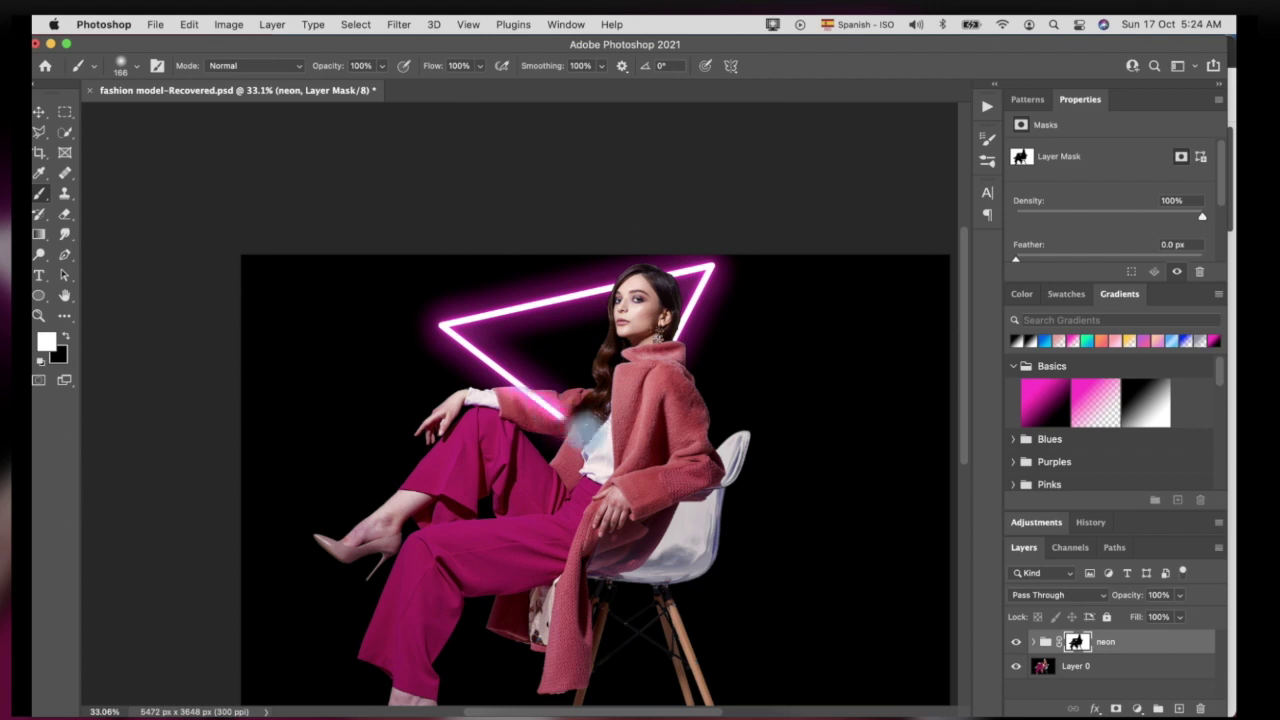
left_click_drag(672, 338, 610, 472)
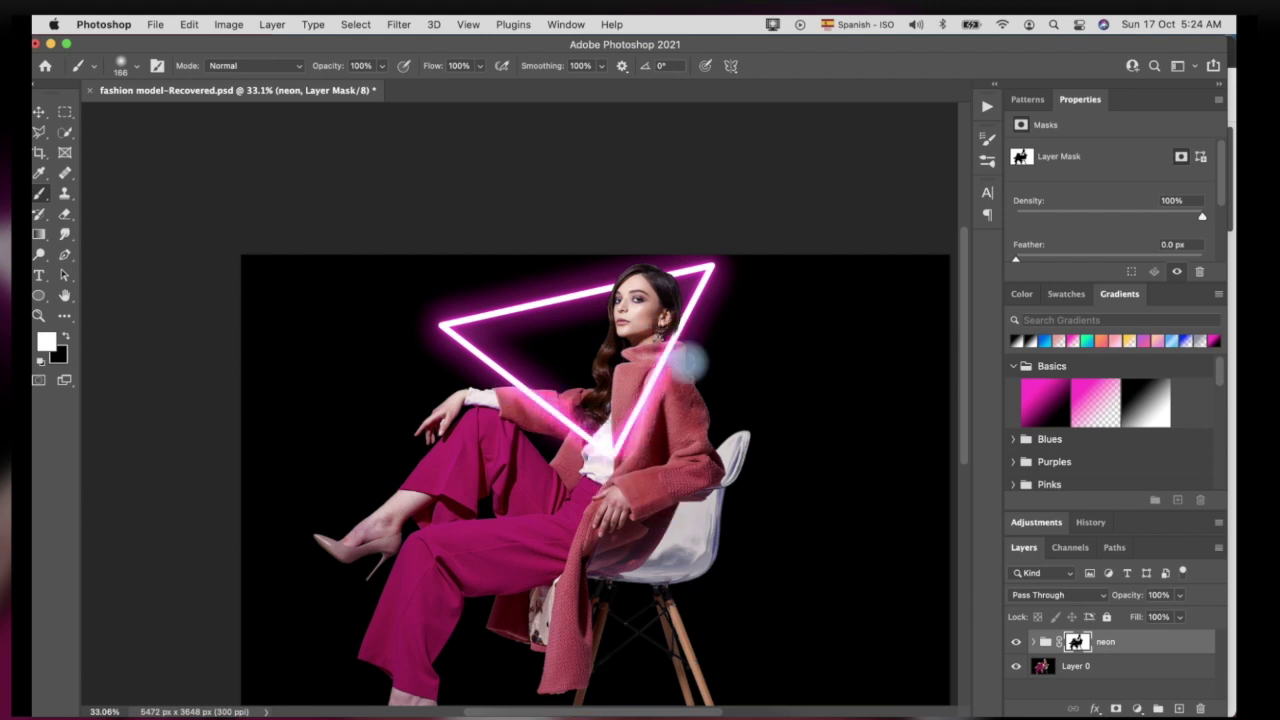
left_click_drag(613, 482, 612, 462)
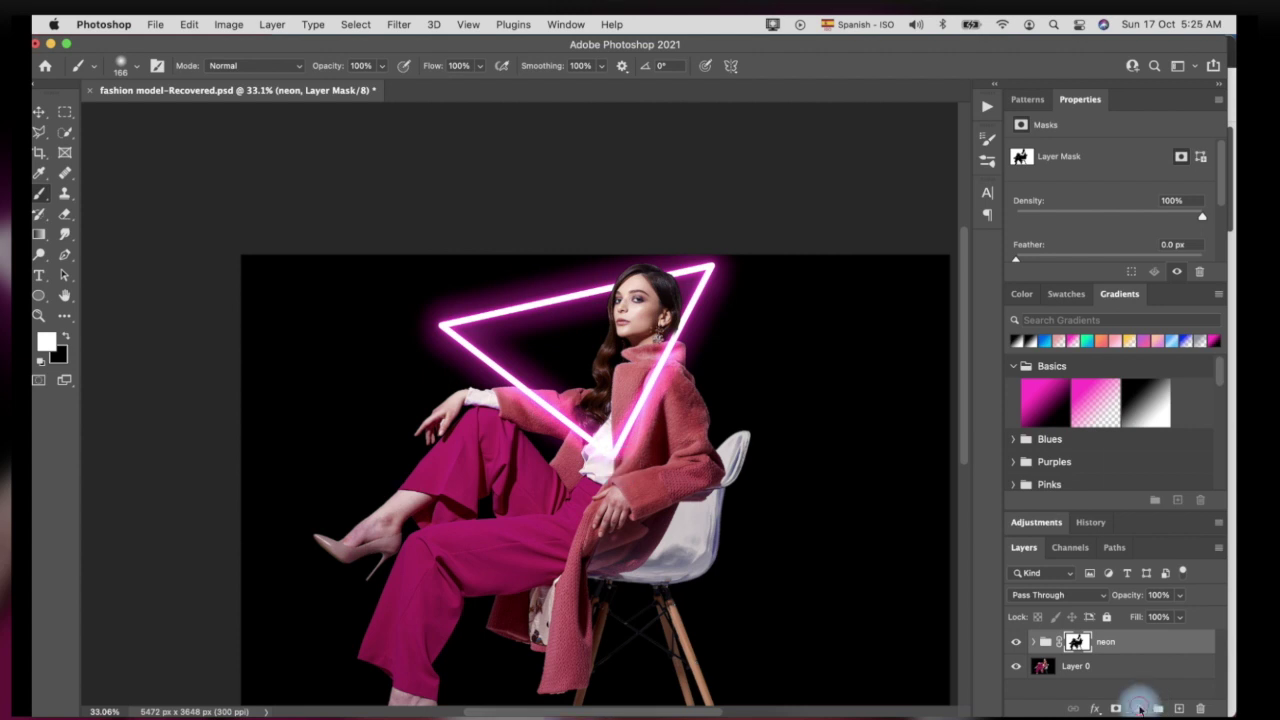
left_click(1138, 708)
Step: Add a Colorize Hue/Saturation adjustment layer set to Hue 304, Saturation 58
left_click(1161, 502)
scroll(1133, 204, "down", 2)
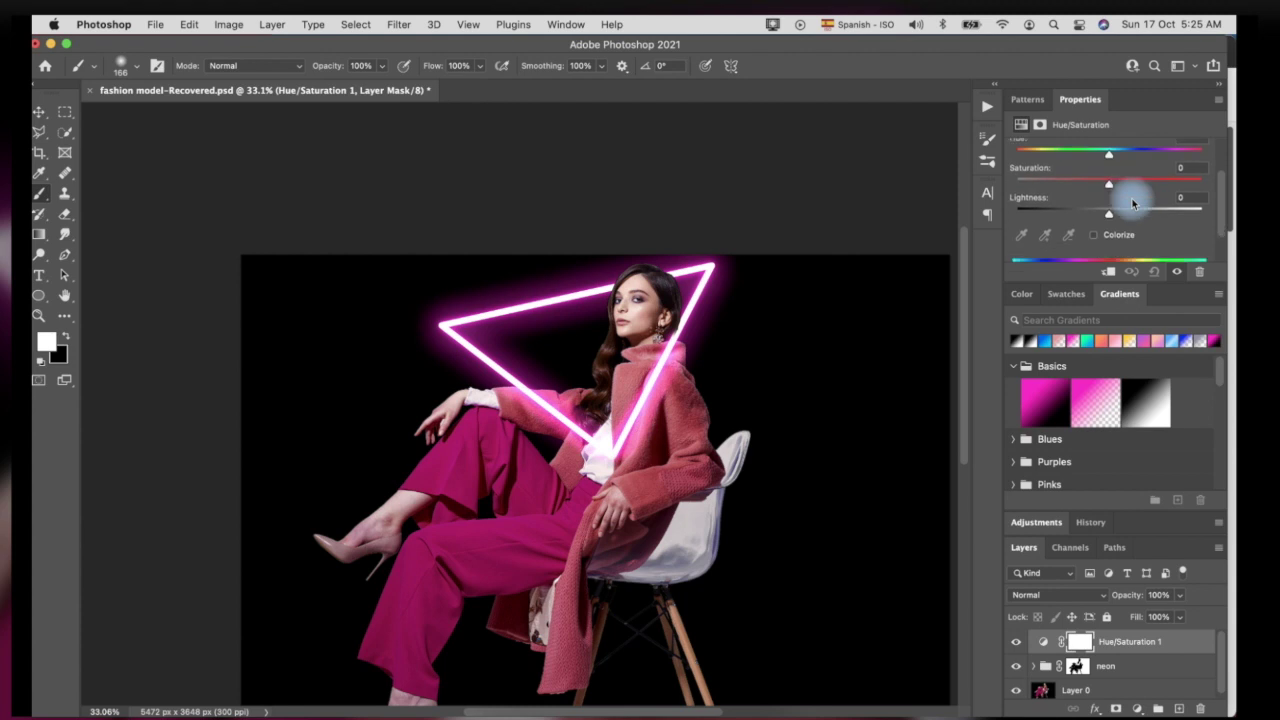
left_click(1119, 227)
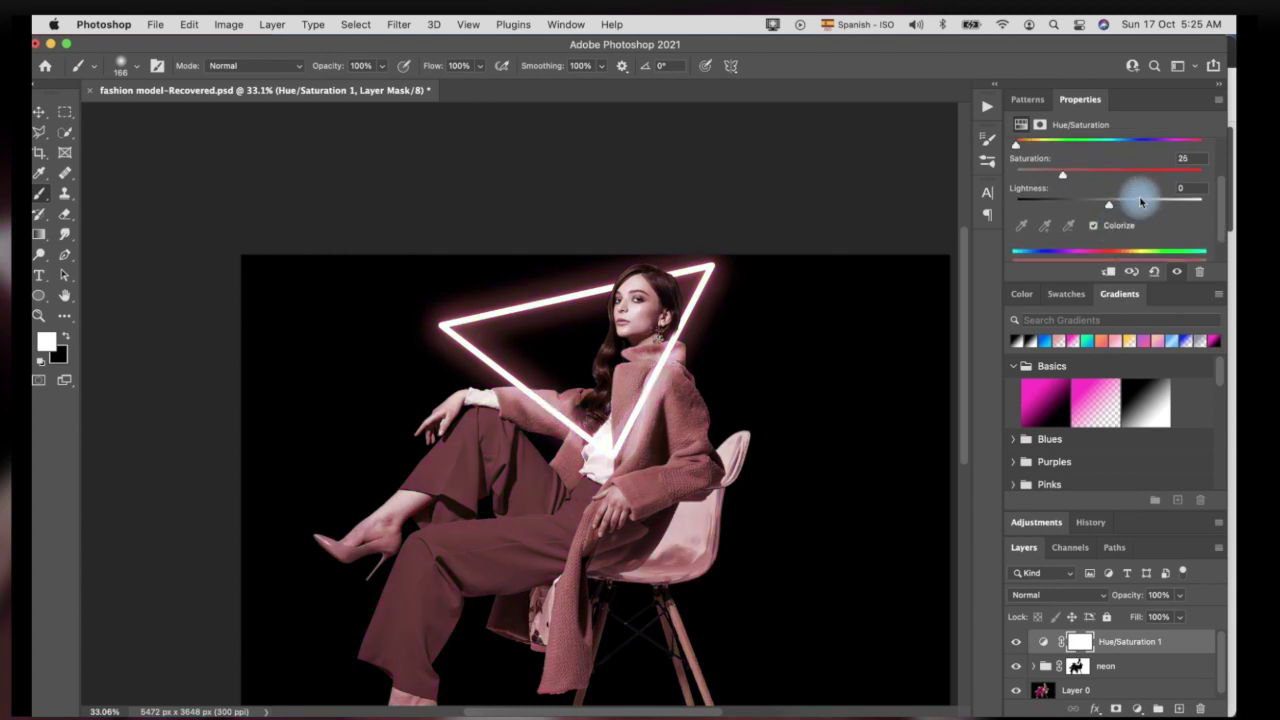
scroll(1134, 192, "up", 3)
mouse_move(1022, 192)
left_mouse_down()
mouse_move(1228, 183)
mouse_move(1114, 189)
mouse_move(1208, 187)
left_mouse_up()
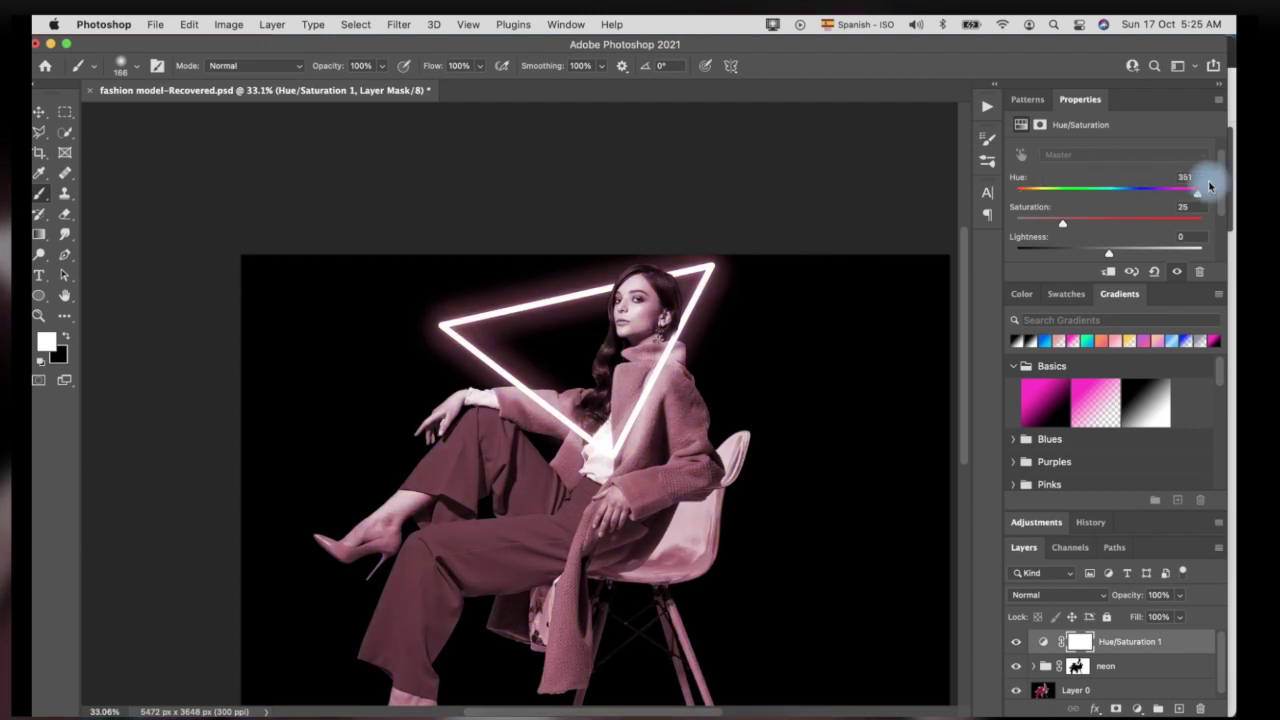
mouse_move(1063, 222)
left_mouse_down()
mouse_move(1140, 214)
mouse_move(1171, 194)
mouse_move(1097, 214)
left_mouse_up()
scroll(670, 472, "down", 3)
scroll(670, 472, "right", 3)
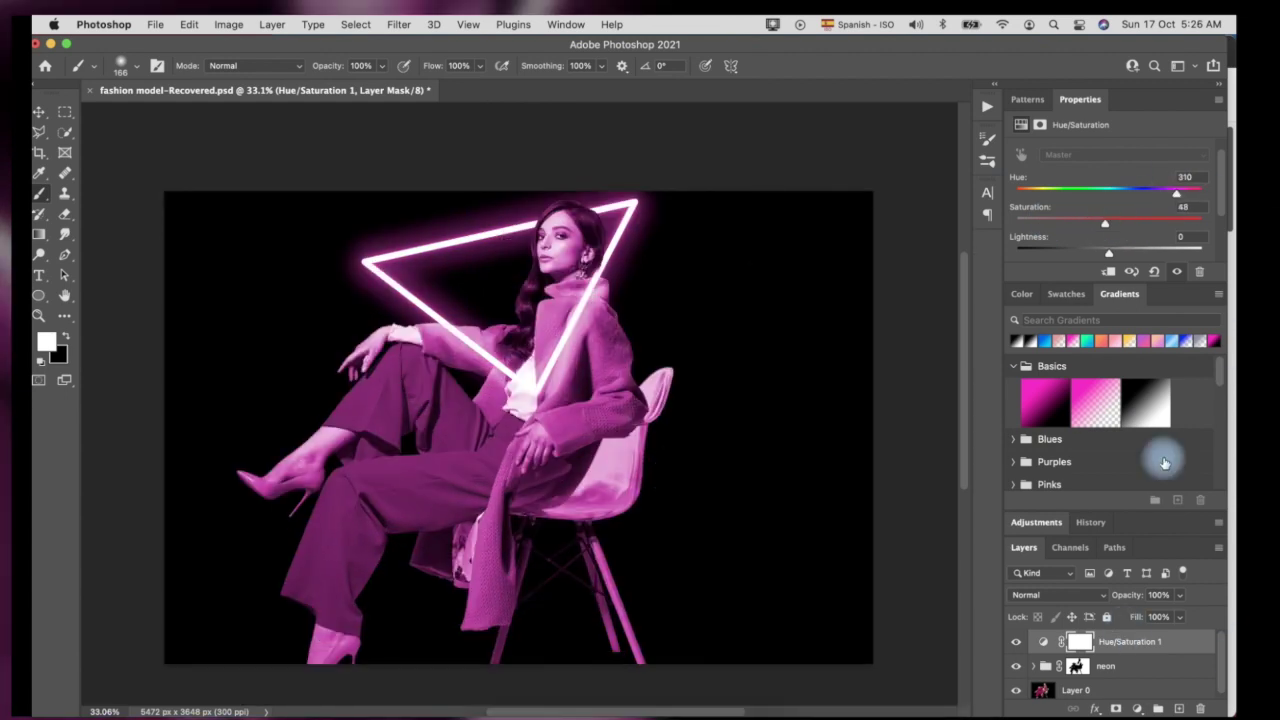
left_click_drag(1105, 222, 1123, 222)
mouse_move(1176, 190)
left_mouse_down()
mouse_move(1160, 190)
mouse_move(1173, 190)
left_mouse_up()
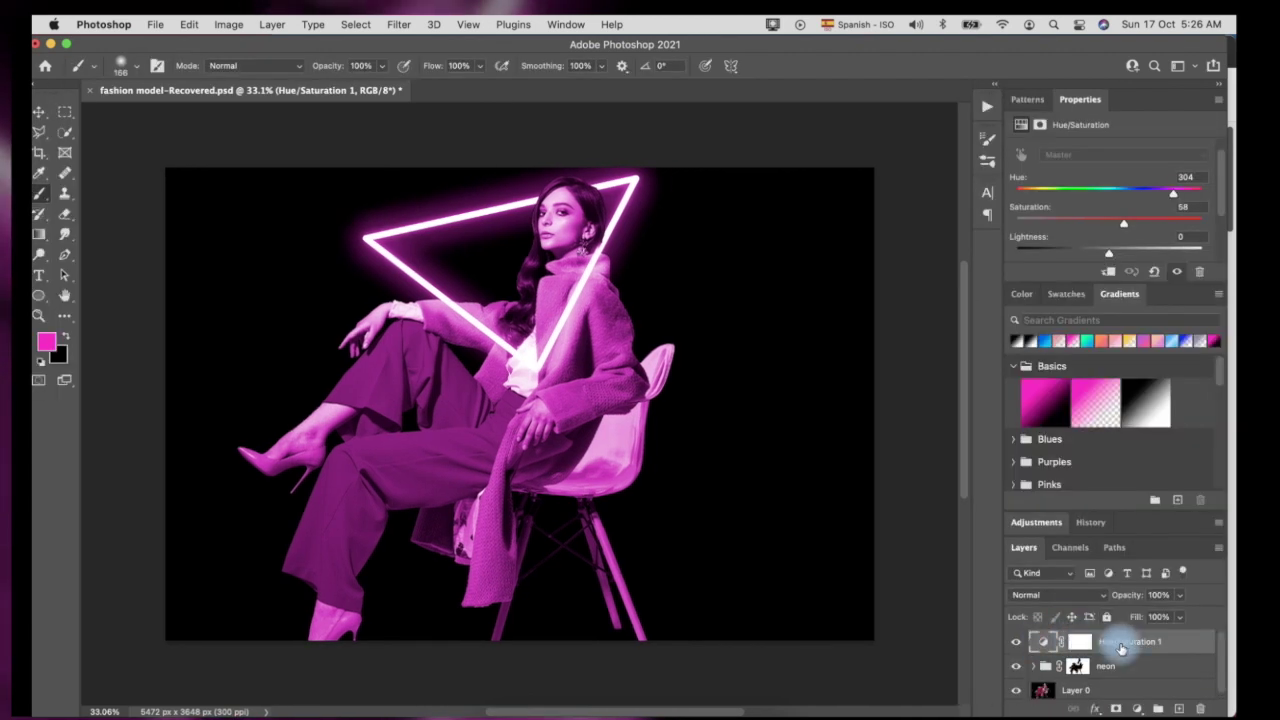
Step: Fade the Hue/Saturation 1 tint from dark tones with the black slider split 0/119, then add Layer 3
right_click(1124, 645)
left_click(1072, 655)
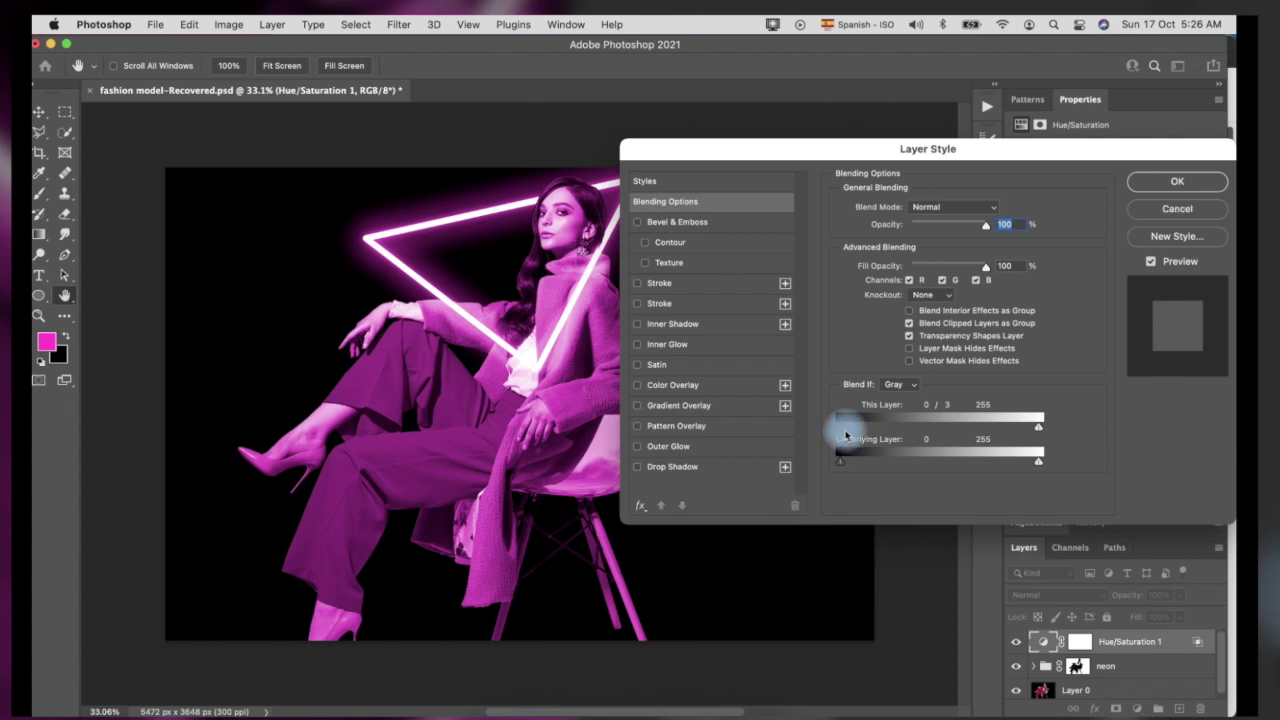
left_click_drag(845, 435, 932, 431)
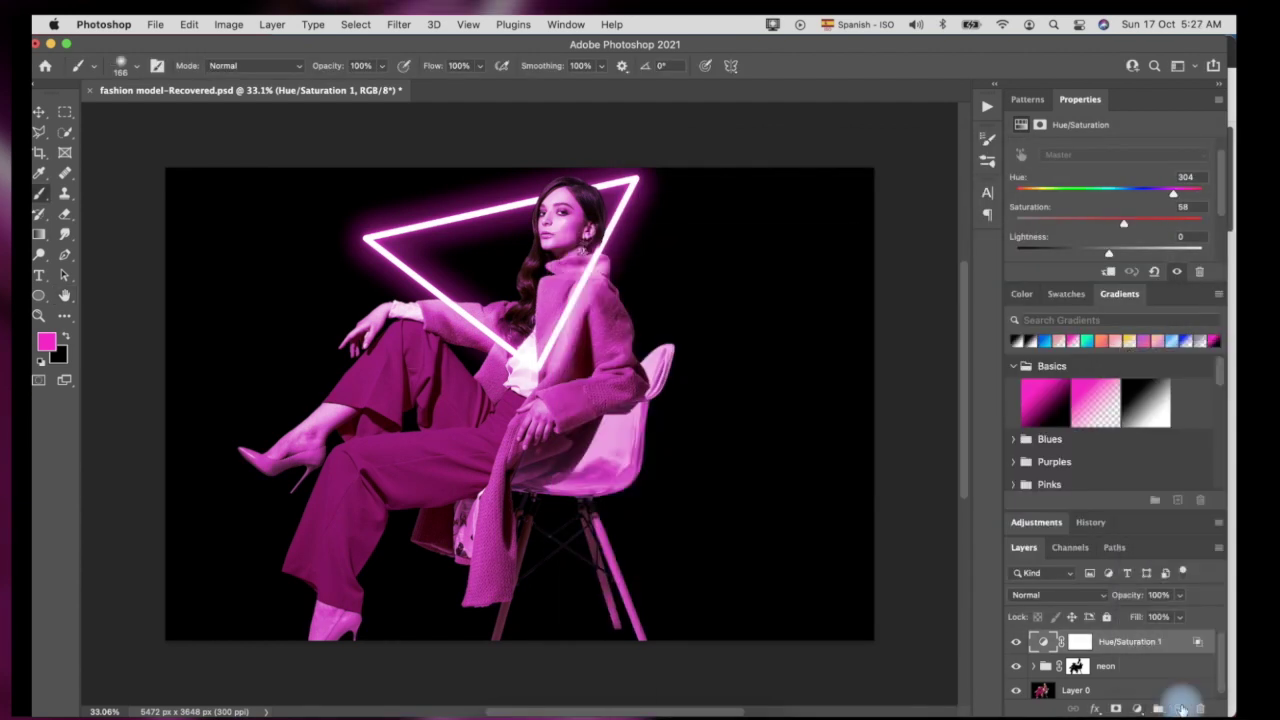
left_click(1180, 708)
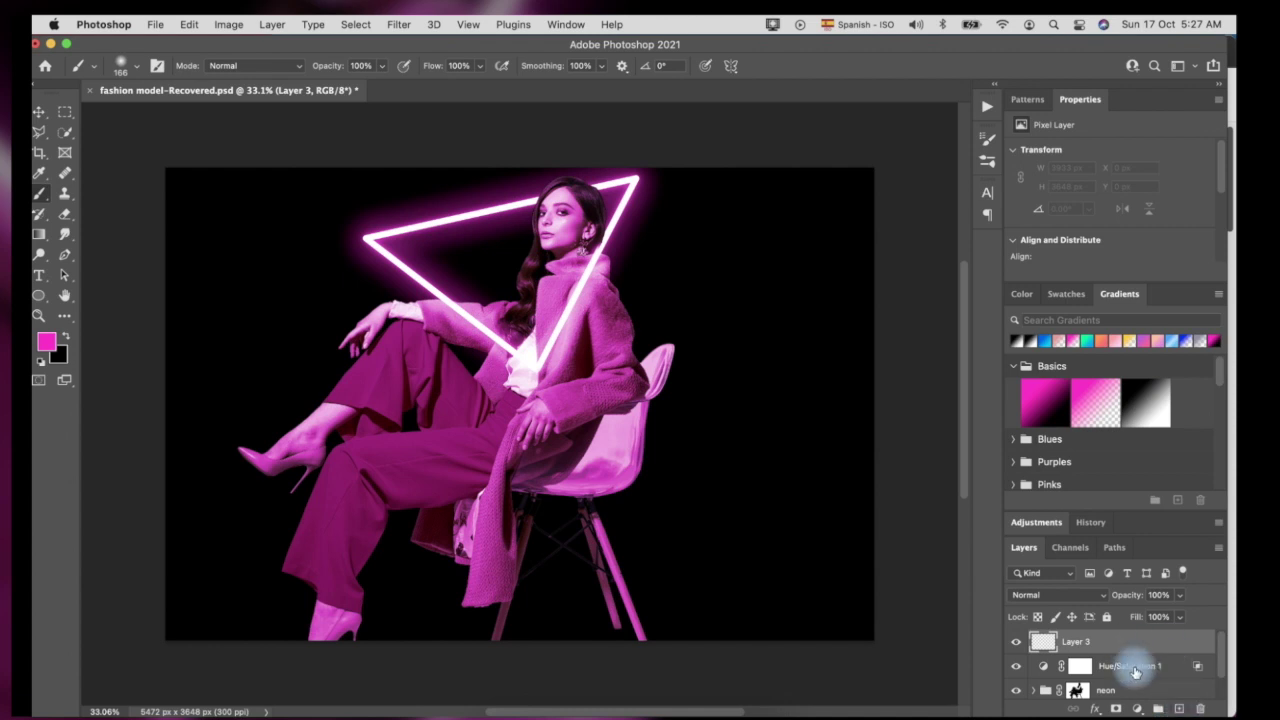
Step: Set Layer 3 to Linear Dodge (Add) at about 7% fill and move it to the bottom
left_click(1065, 595)
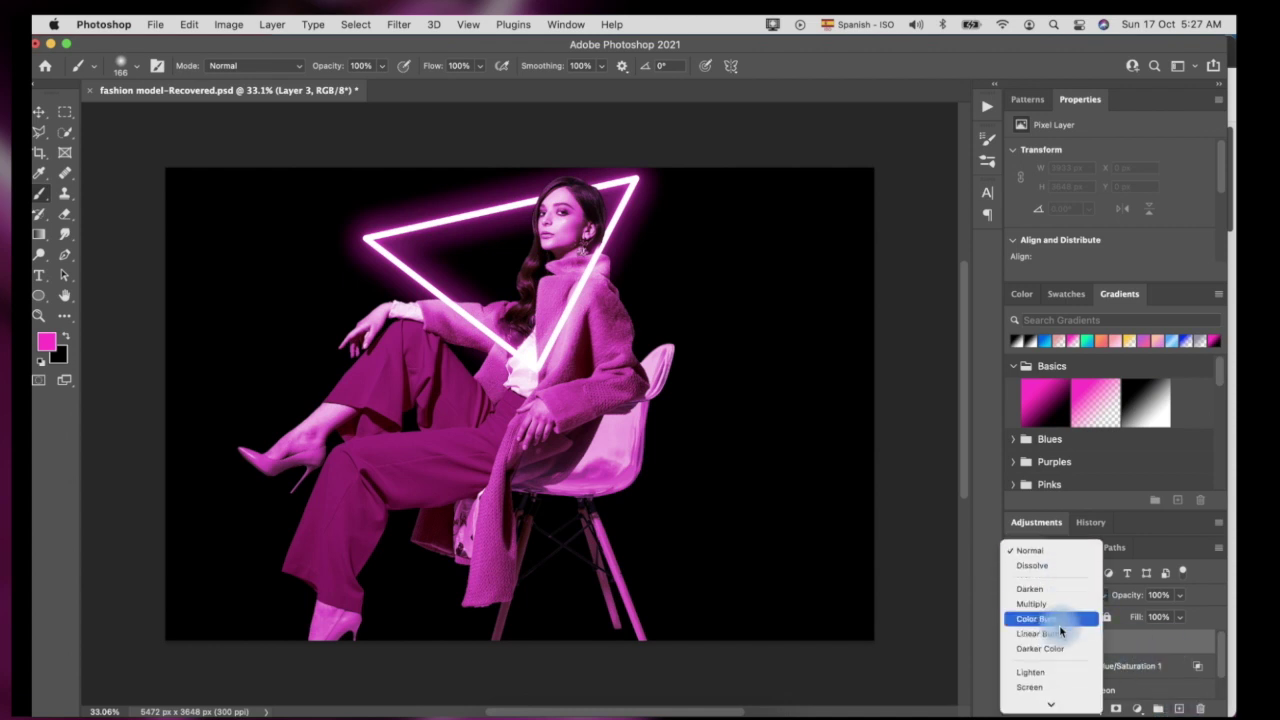
left_click(1063, 609)
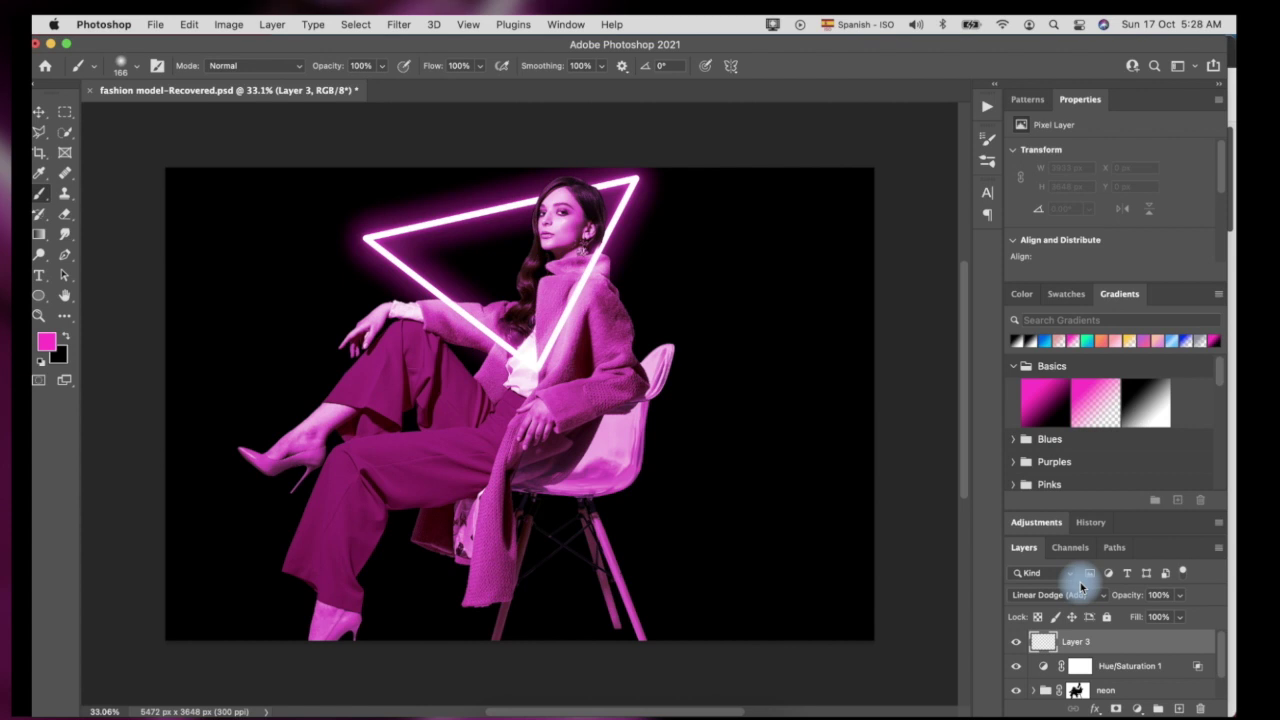
left_click_drag(1179, 617, 1130, 637)
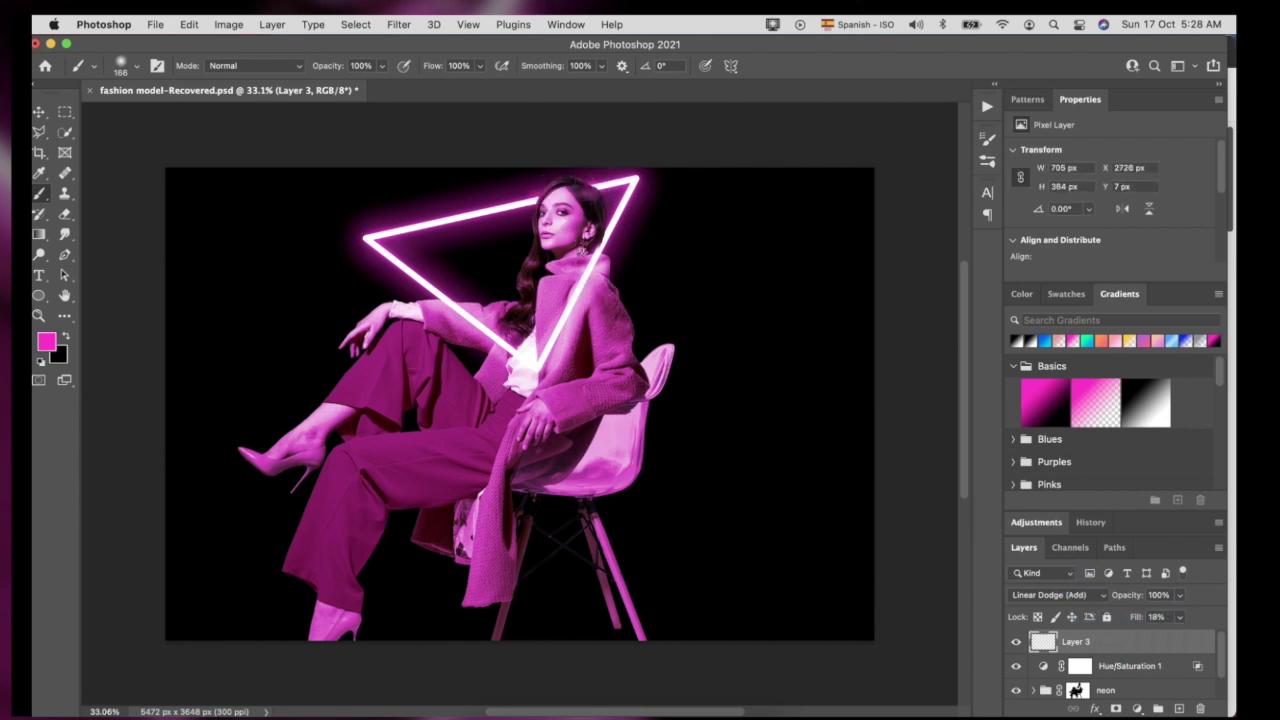
left_click_drag(1179, 617, 1143, 640)
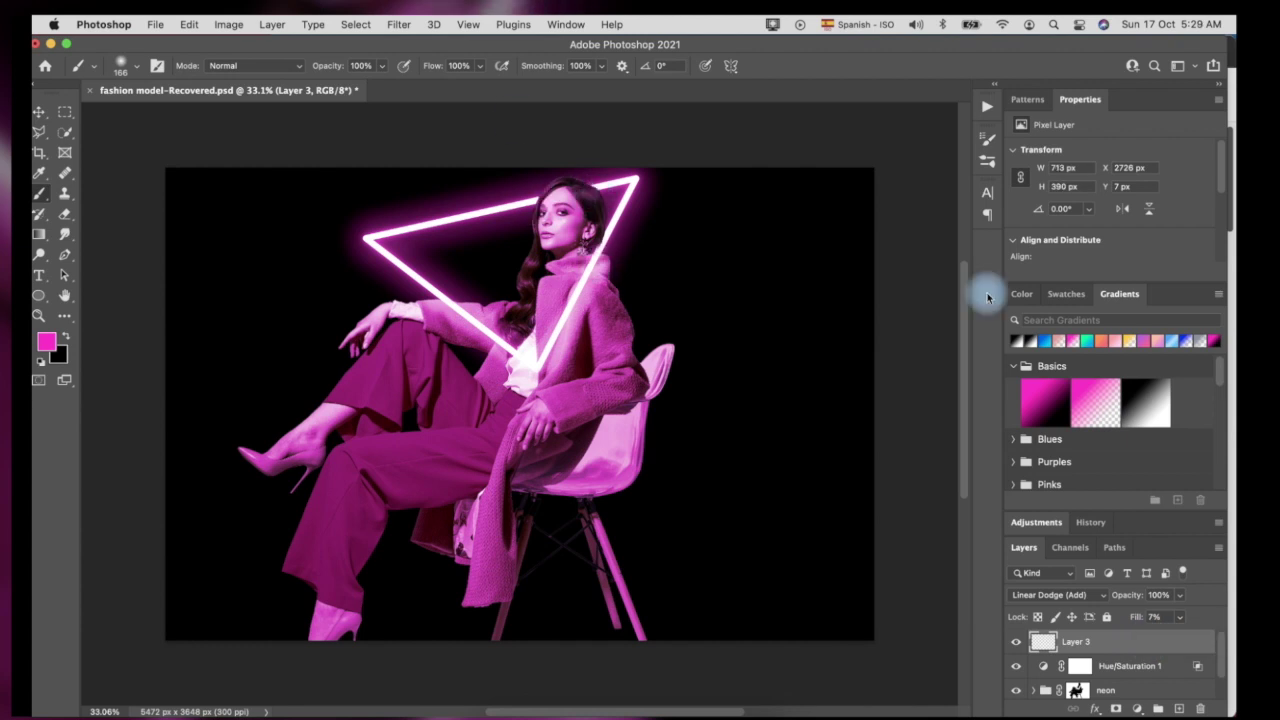
mouse_move(1075, 641)
left_mouse_down()
mouse_move(1090, 682)
mouse_move(1190, 708)
left_mouse_up()
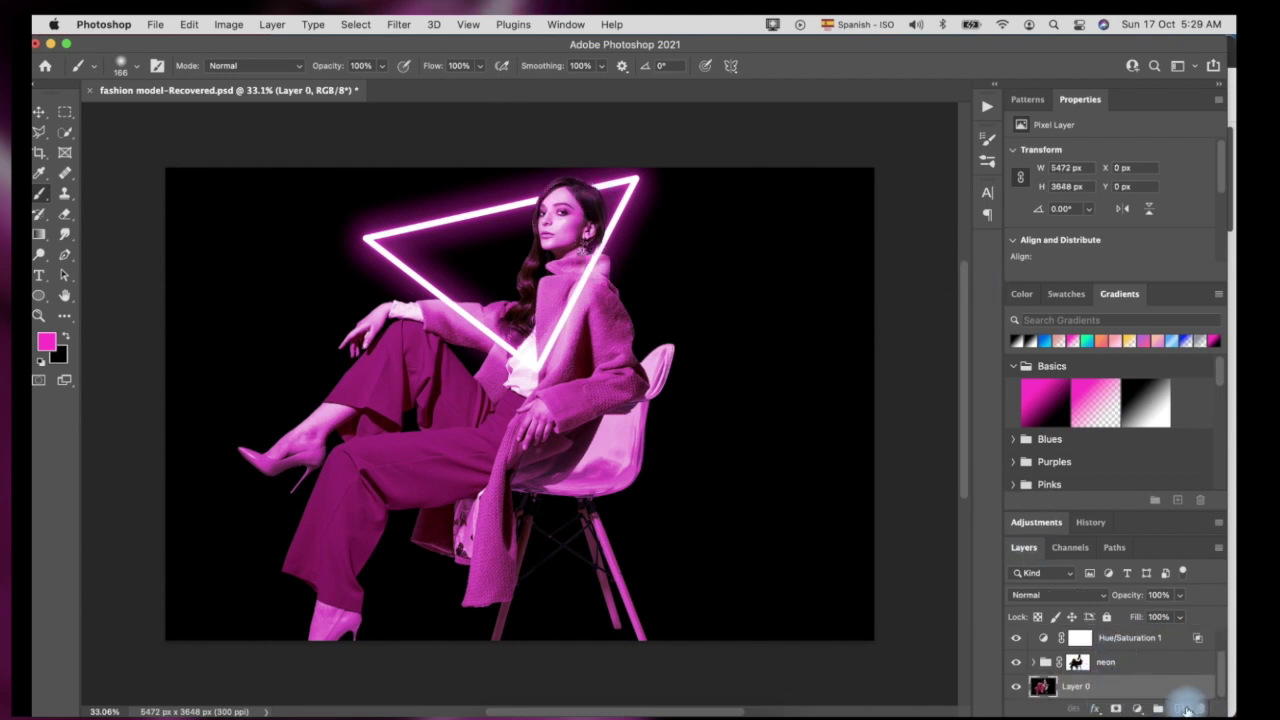
Step: Add a new layer, import the smoke brushes, and choose the cloud1 brush
left_click(1180, 708)
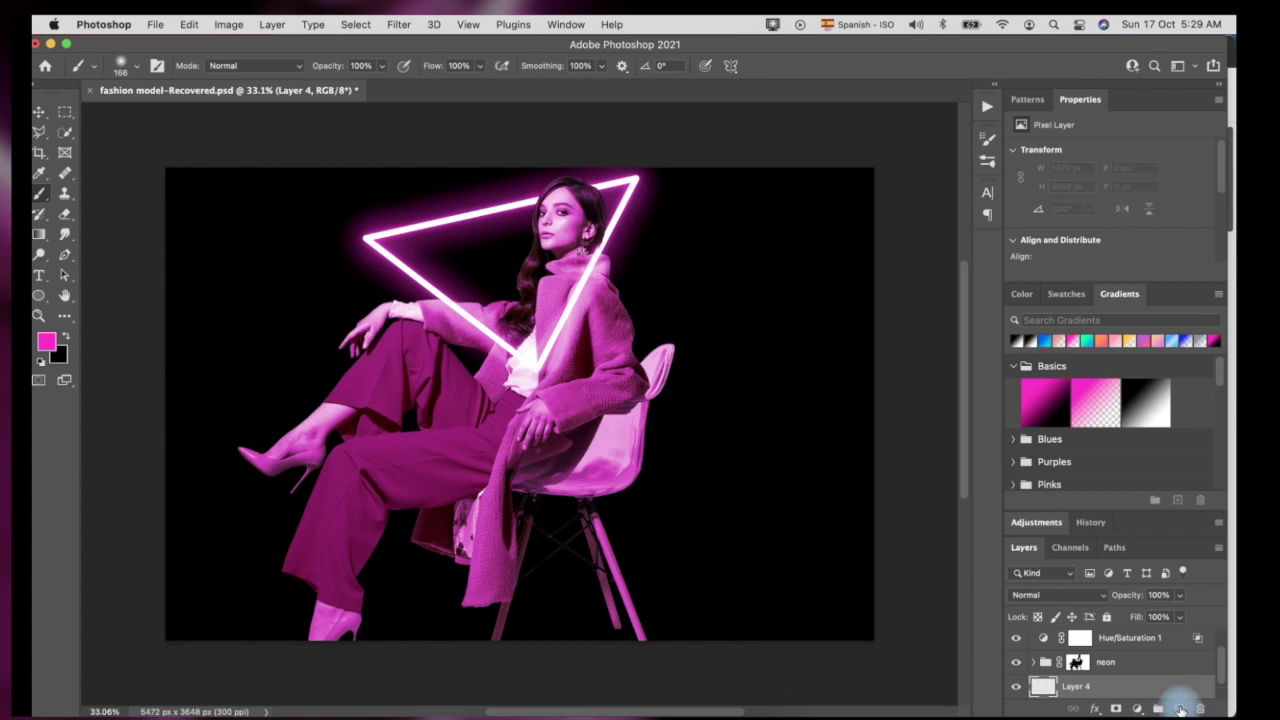
left_click(135, 72)
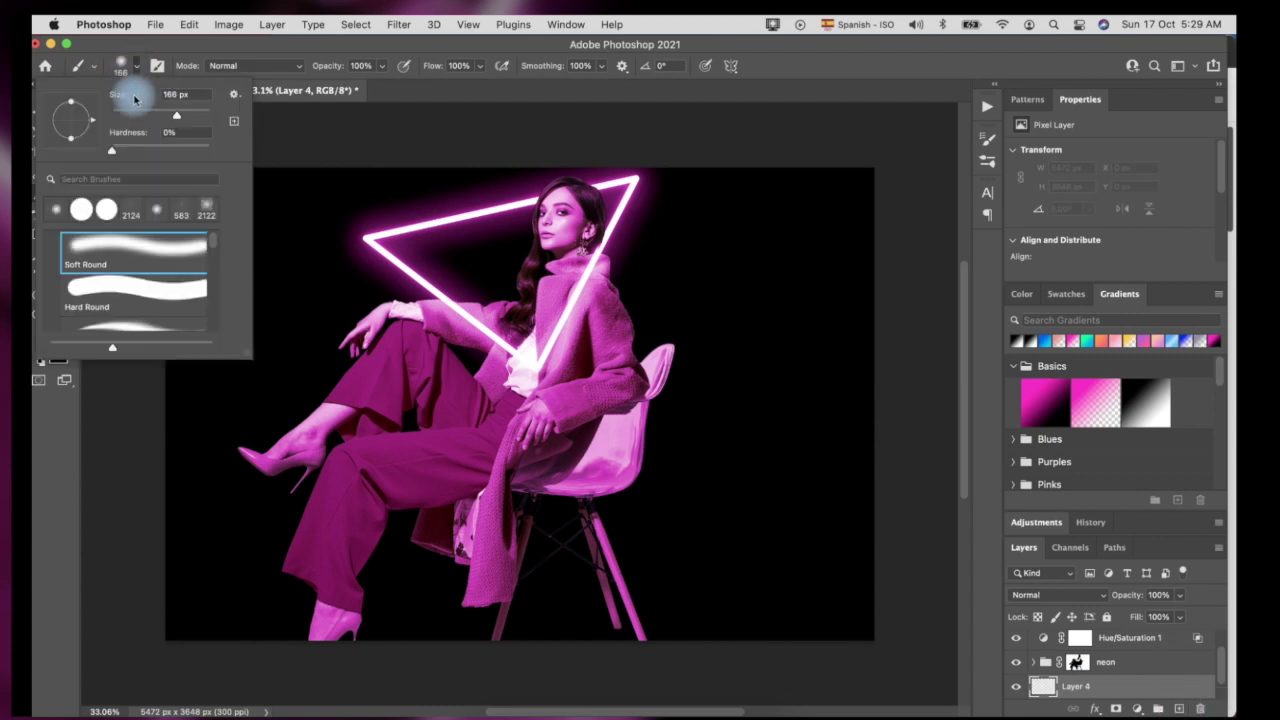
scroll(150, 265, "up", 3)
left_click(234, 94)
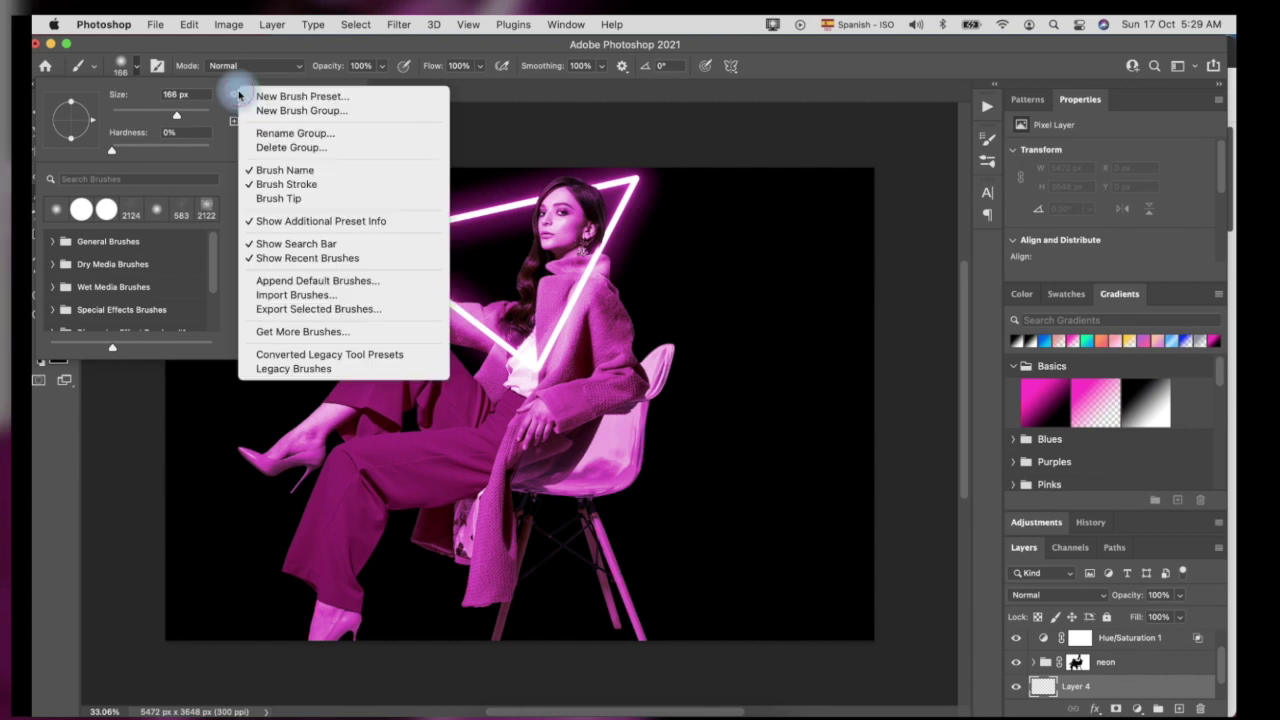
left_click(640, 252)
scroll(180, 300, "down", 3)
left_click(135, 262)
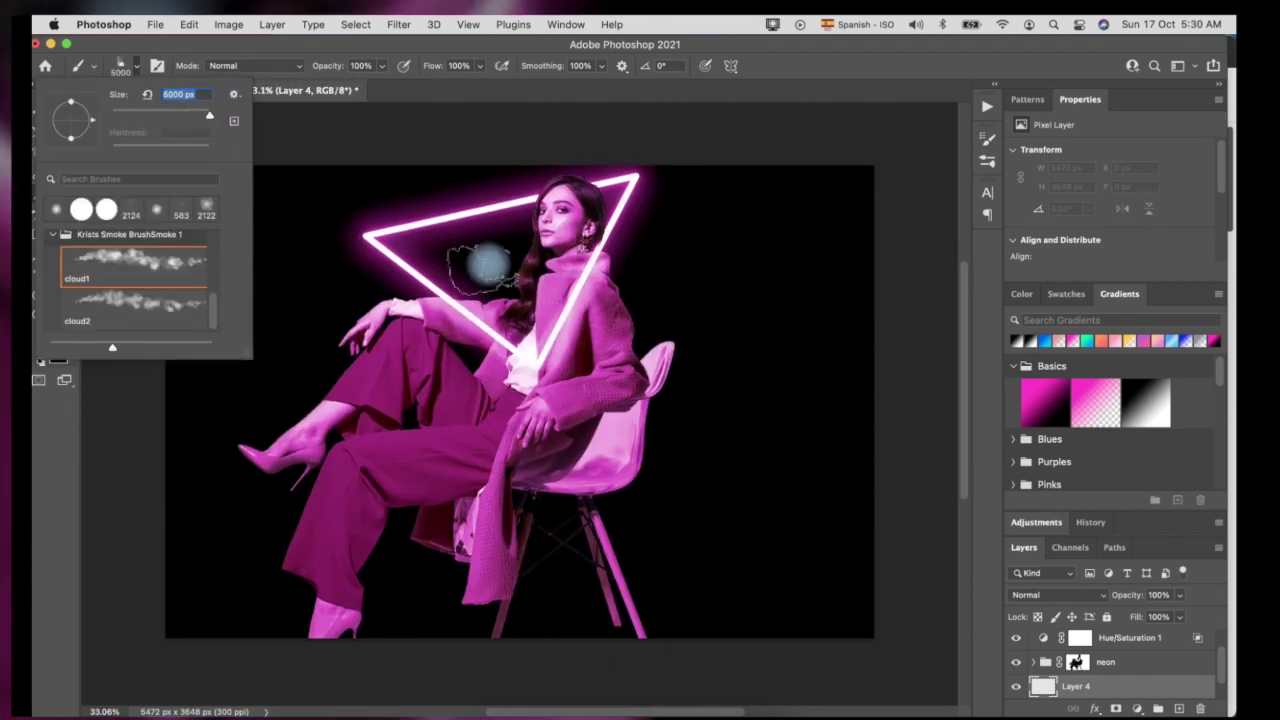
Step: Stamp pink smoke clouds on the right, lower left and left of the picture
left_click(485, 262)
left_click(323, 586)
left_click(190, 165)
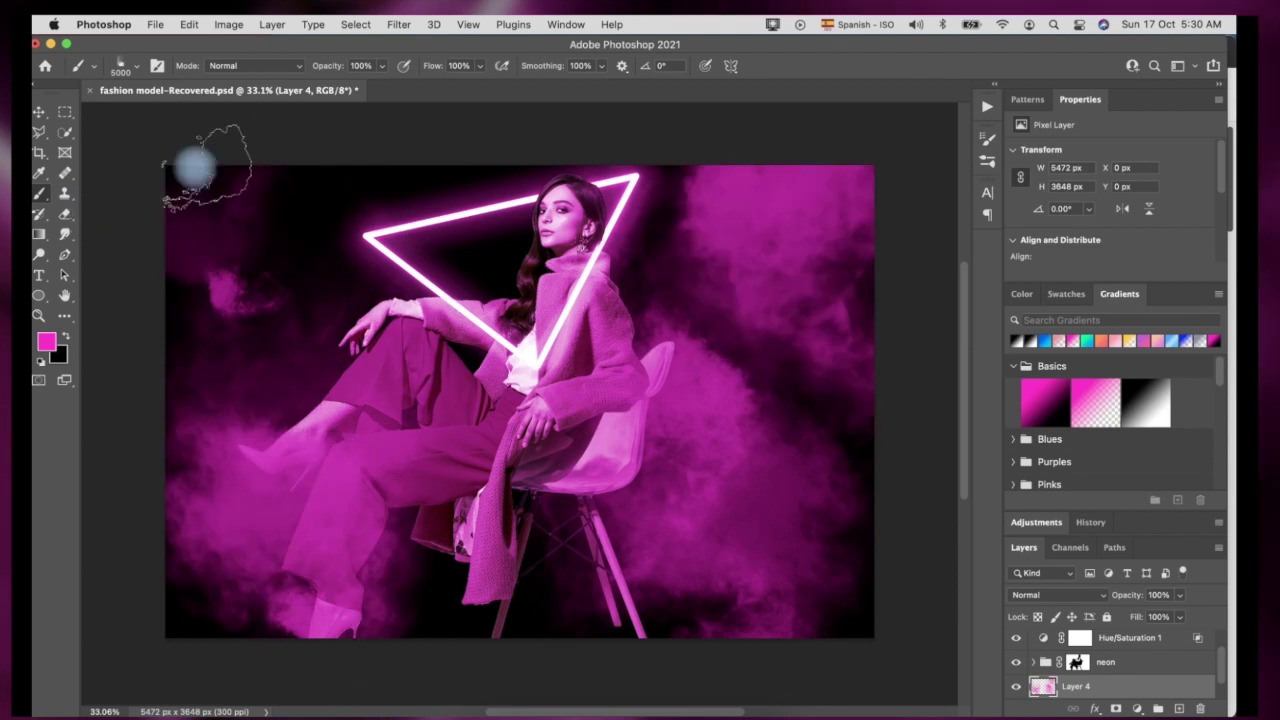
Step: Mask Layer 4 and paint black on the mask to fade the smoke to a haze
left_click(1116, 708)
left_click(57, 337)
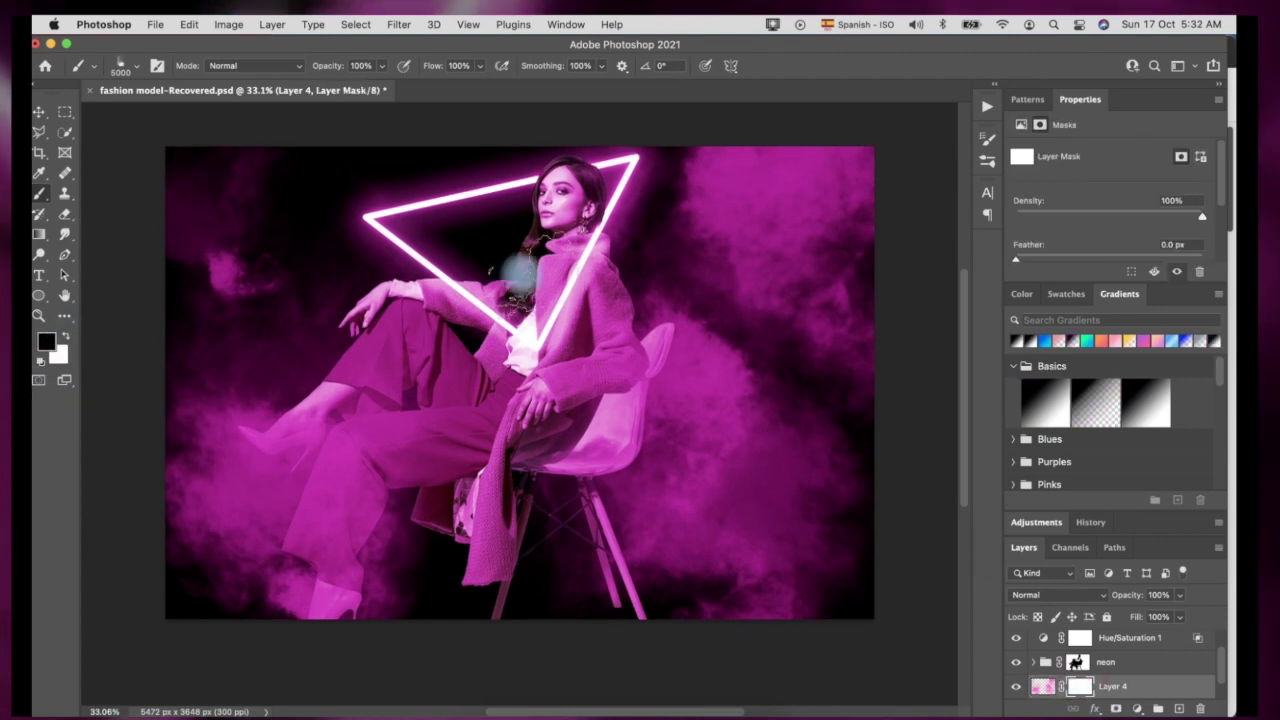
left_click_drag(312, 432, 634, 274)
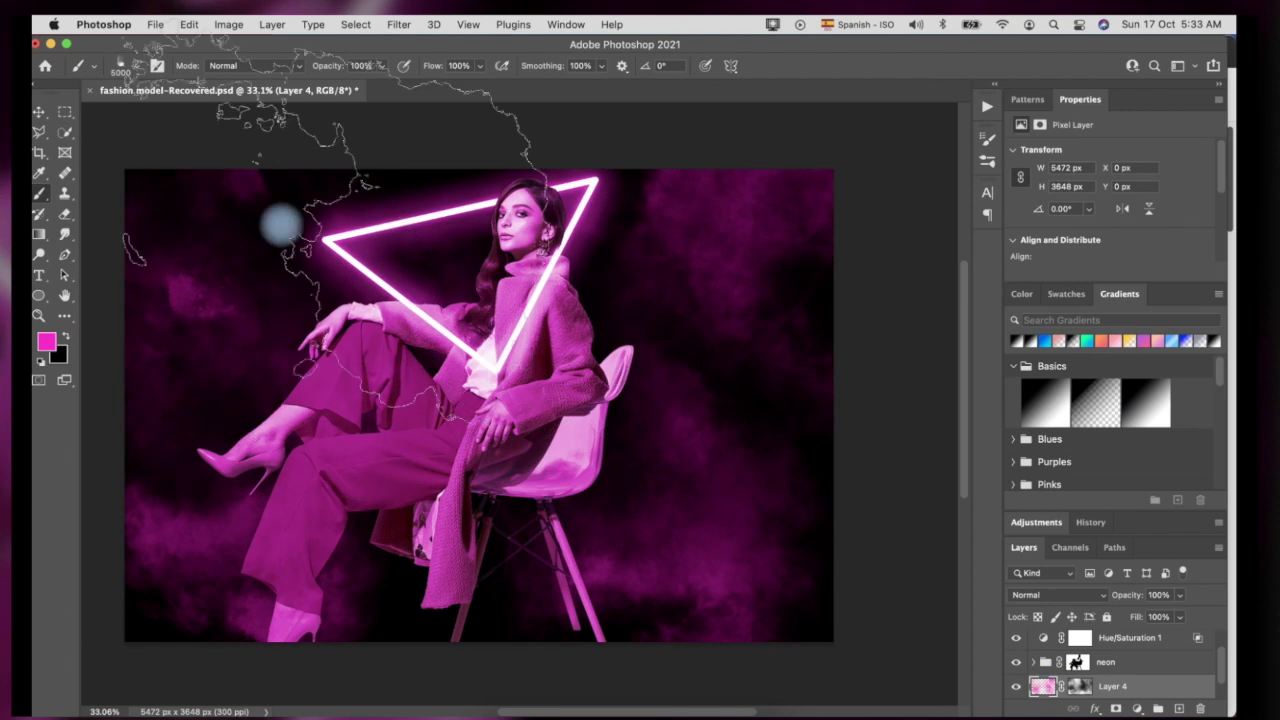
left_click_drag(277, 220, 423, 243)
scroll(257, 314, "down", 2)
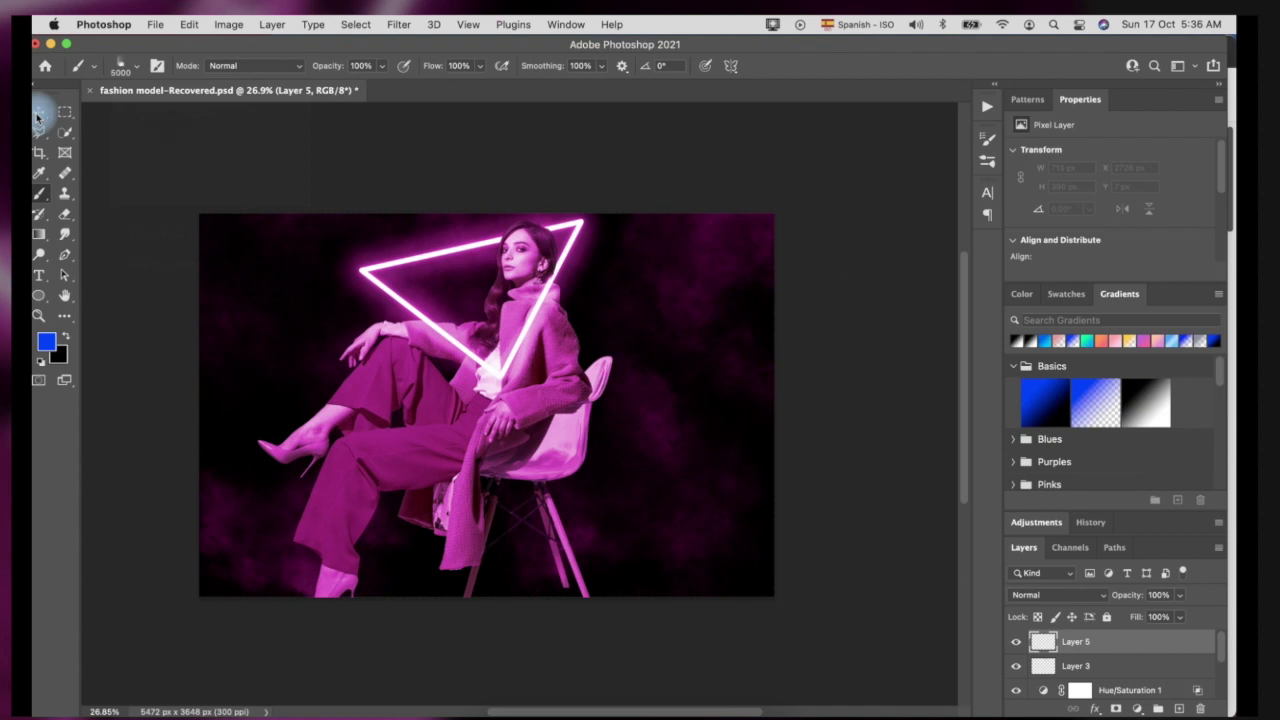
Step: Paint a blue smoke cloud on Layer 5 with the cloud brush at 3200 px
left_click(121, 65)
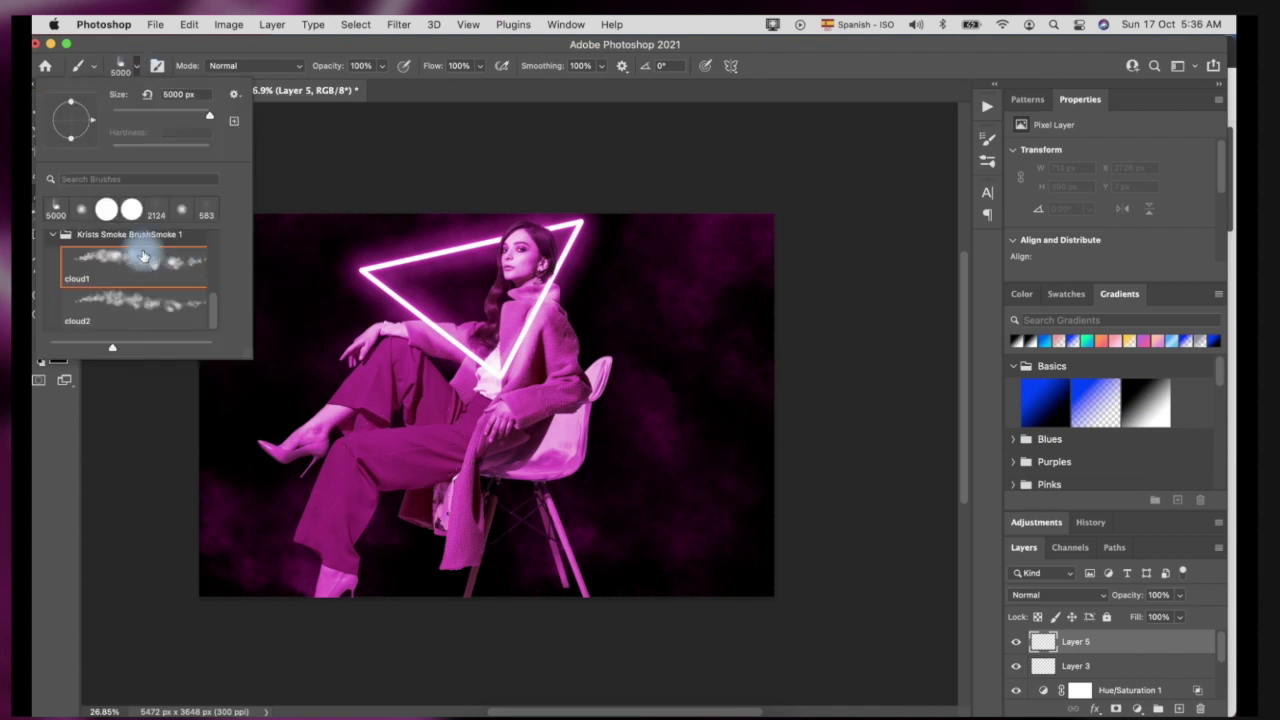
left_click(171, 94)
type("3200")
key("Return")
left_click(280, 323)
Step: Set the blue smoke layer to Soft Light and hide it with an inverted black mask
left_click(1058, 594)
left_click(1030, 612)
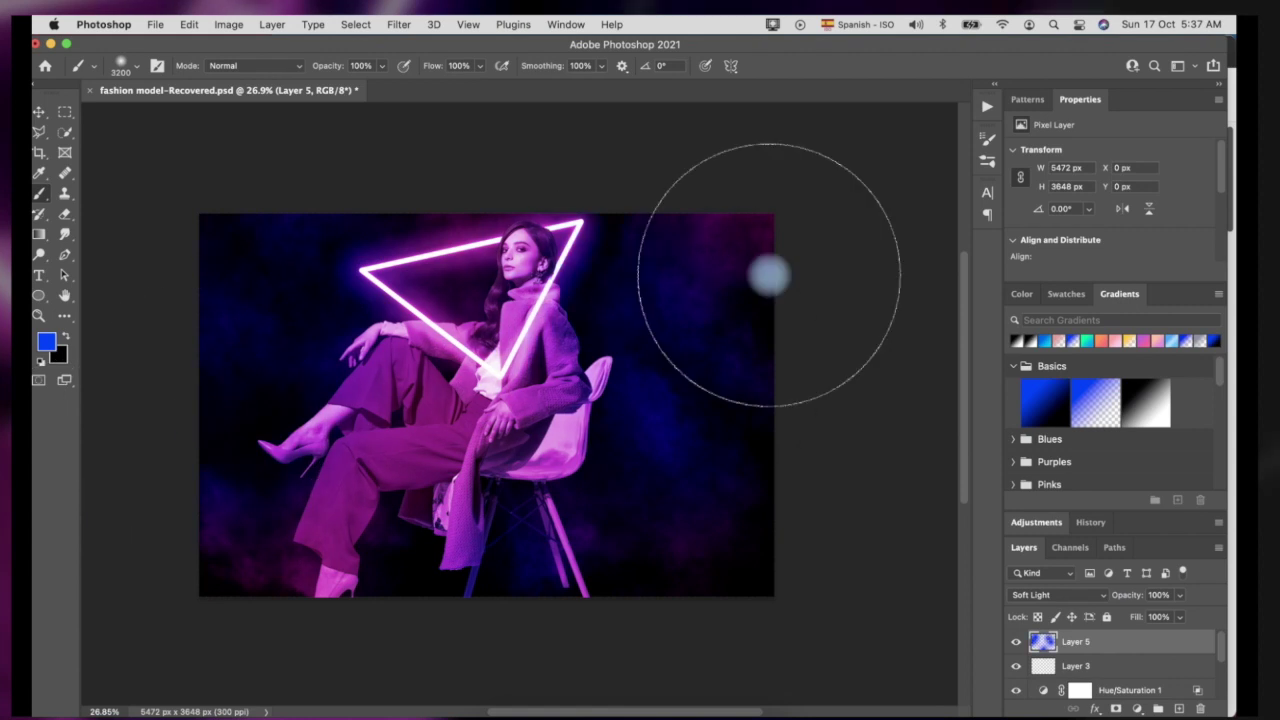
left_click(1137, 708)
key("d")
key("ctrl+i")
Step: Paint blue smoke back in around the model on the mask with a smaller brush
left_click(1042, 641)
left_click(121, 65)
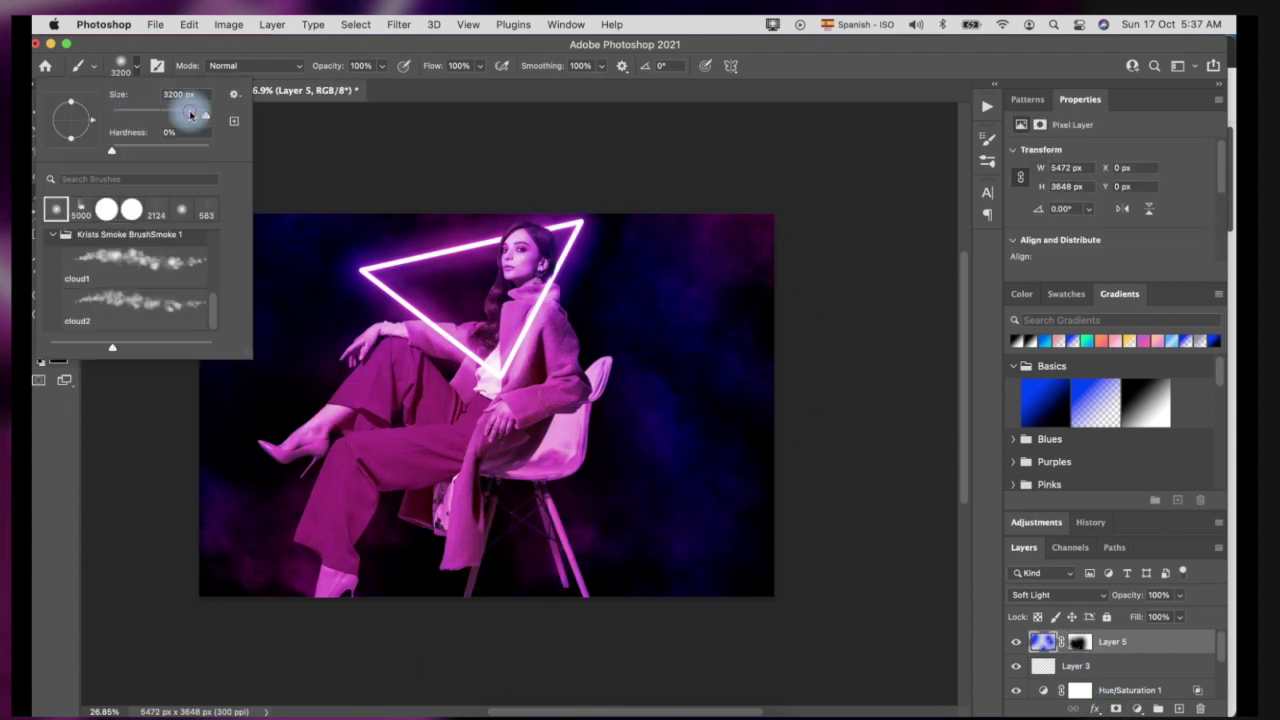
left_click_drag(190, 110, 160, 110)
key("Return")
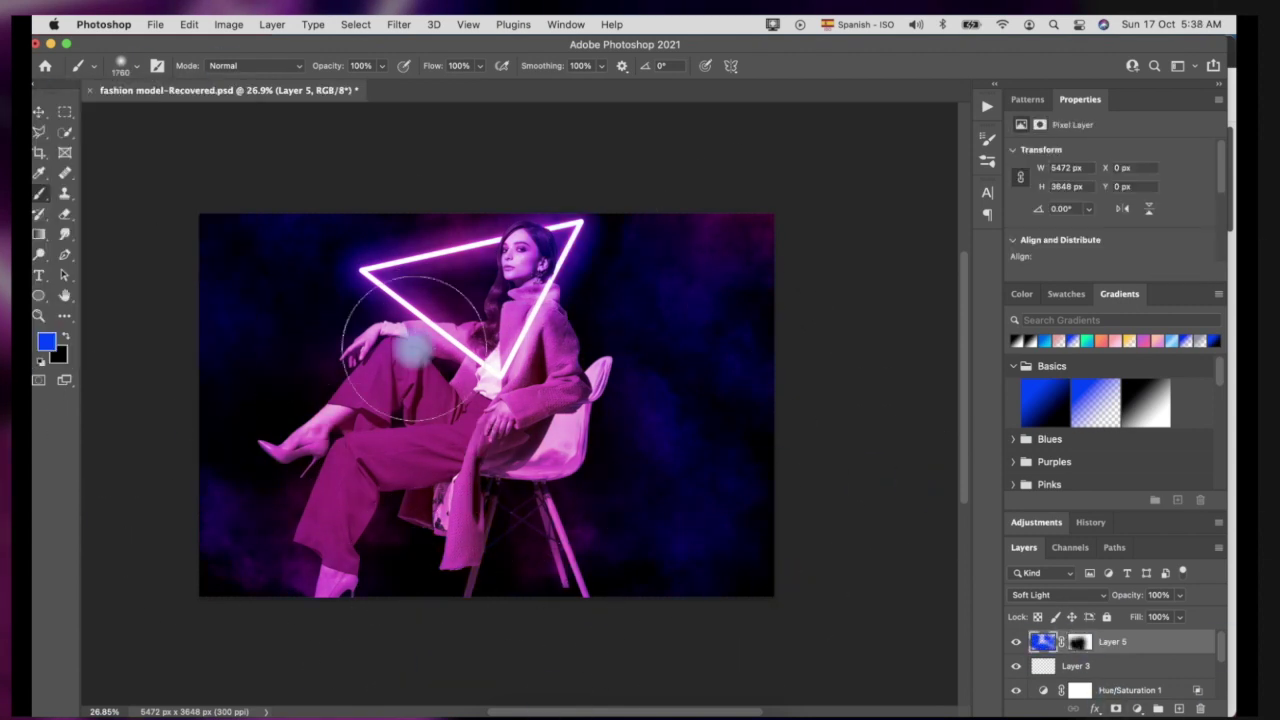